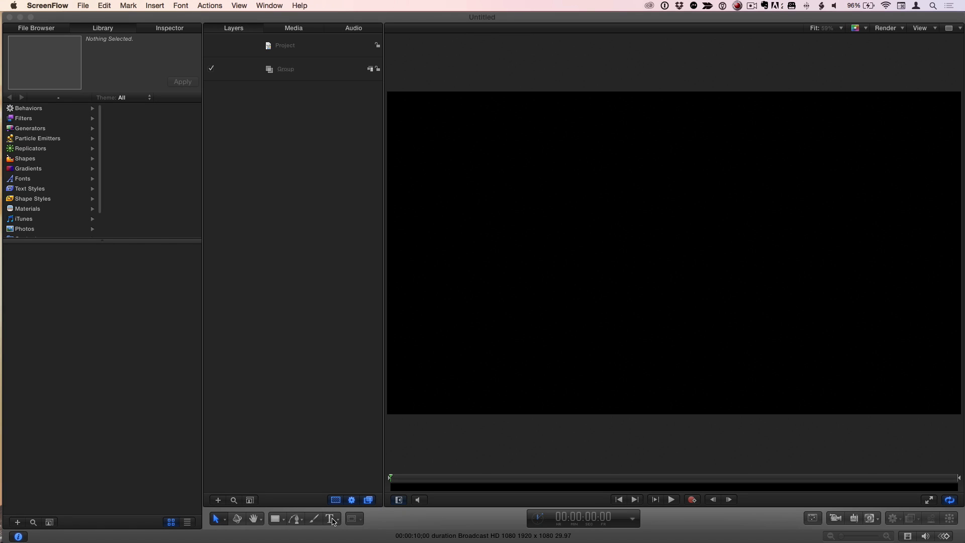
- Create a new text layer on the canvas and open the Special Characters picker
{"action": "left_click", "coordinate": [332, 520]}
{"action": "left_click", "coordinate": [564, 228]}
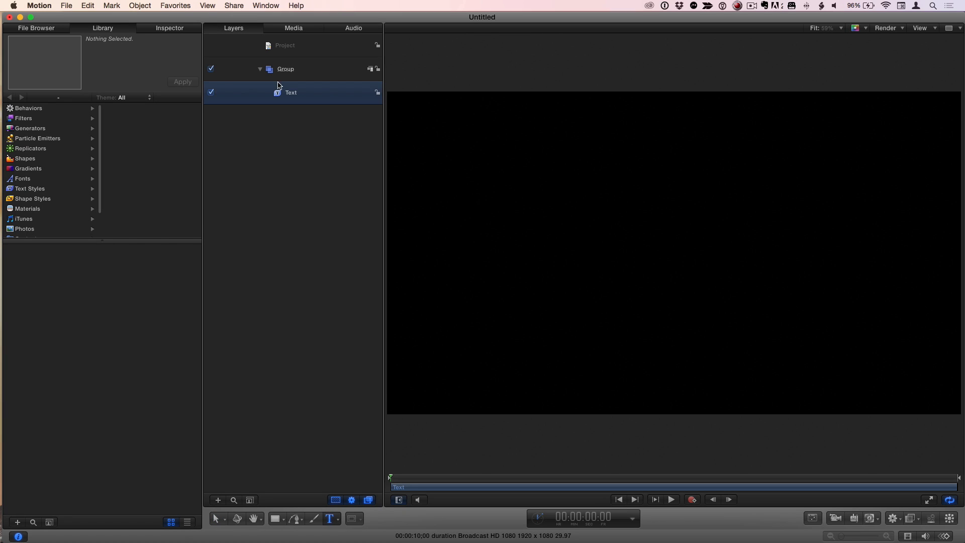
{"action": "left_click", "coordinate": [89, 6]}
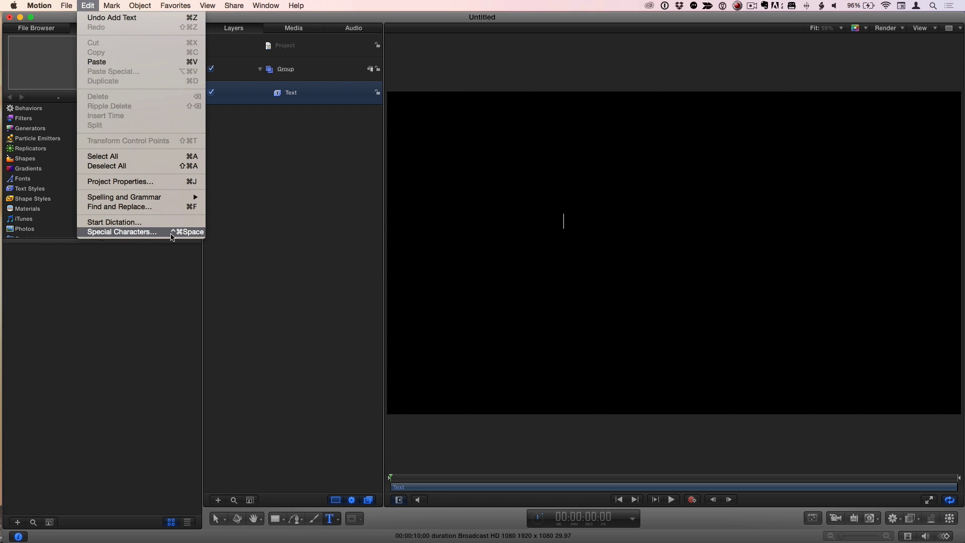
{"action": "left_click", "coordinate": [172, 235]}
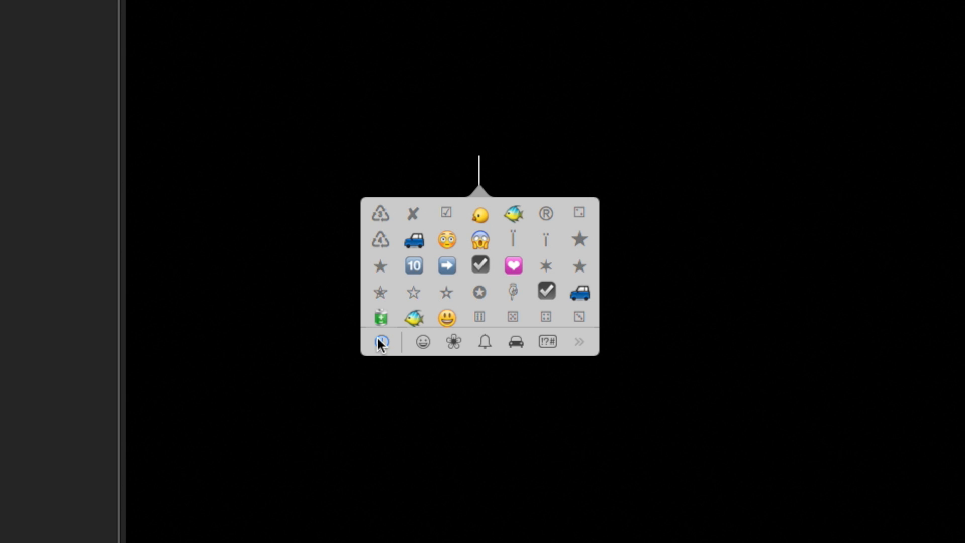
- Browse the emoji and symbol categories to Pictographs and insert the club symbol
{"action": "left_click", "coordinate": [424, 341]}
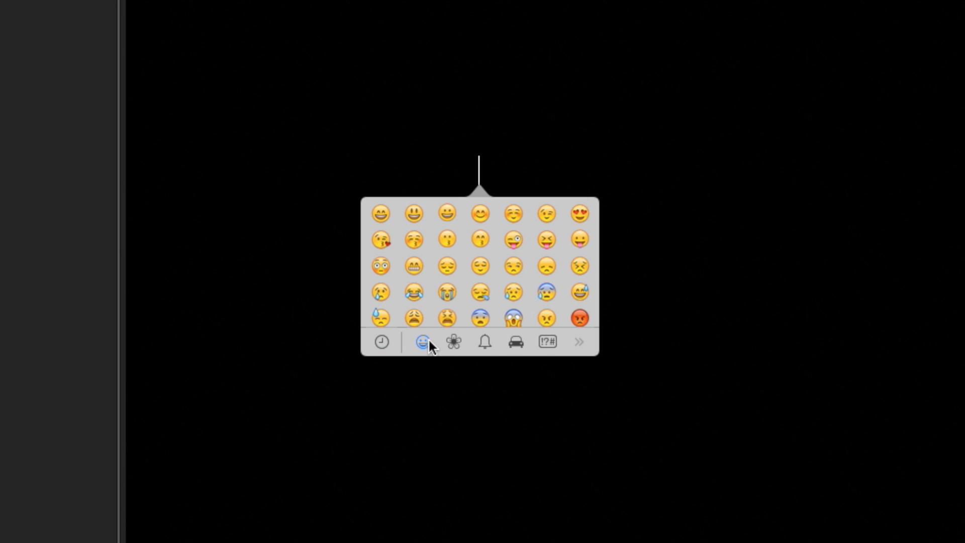
{"action": "left_click", "coordinate": [455, 341]}
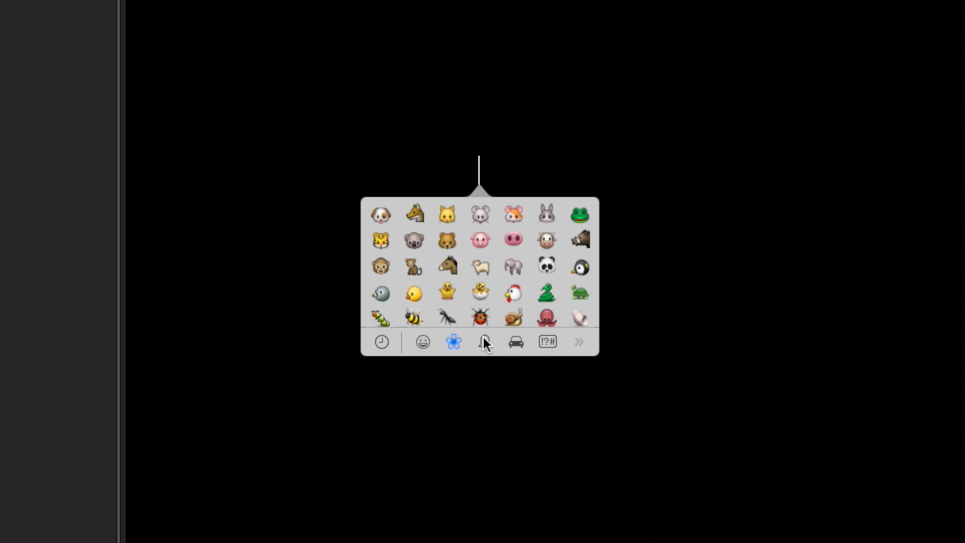
{"action": "left_click", "coordinate": [484, 337]}
{"action": "left_click", "coordinate": [516, 341]}
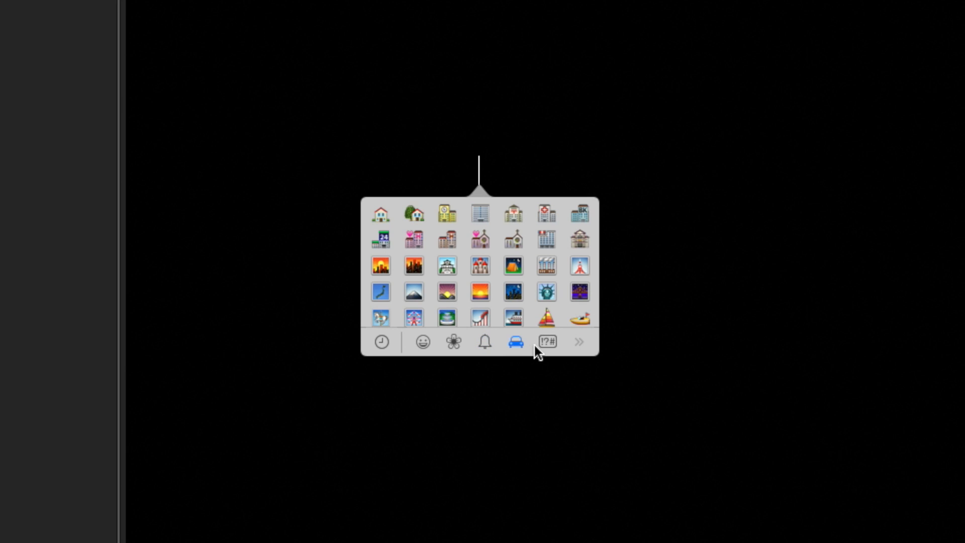
{"action": "left_click", "coordinate": [545, 339]}
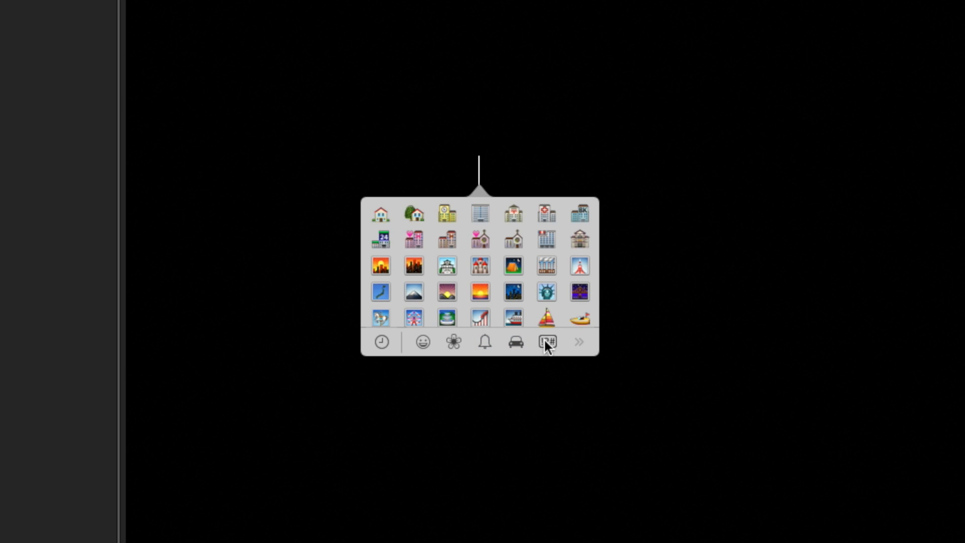
{"action": "left_click", "coordinate": [580, 342]}
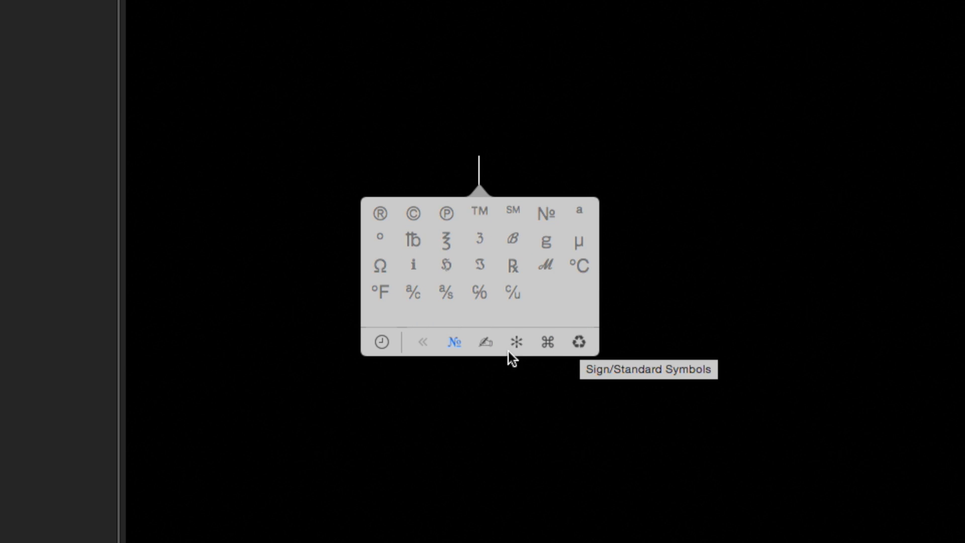
{"action": "left_click", "coordinate": [421, 342]}
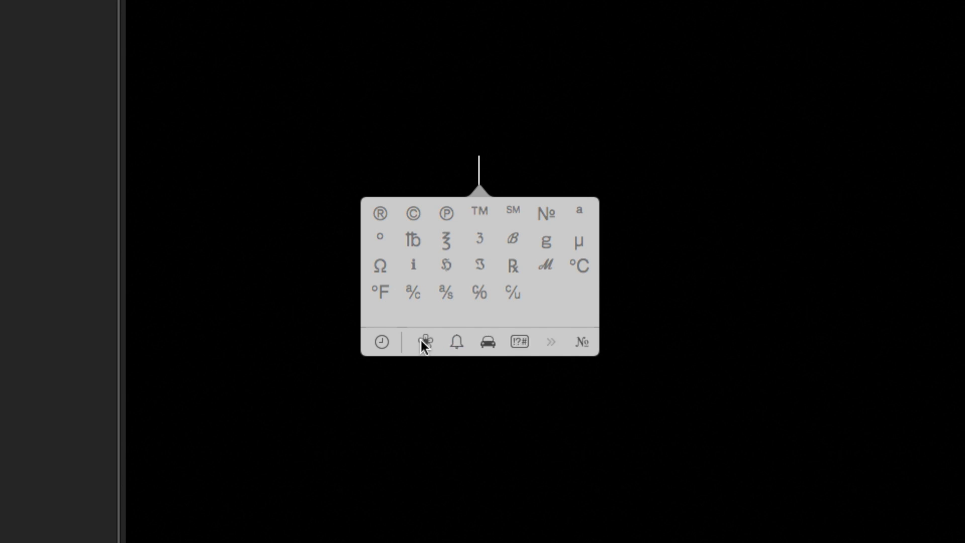
{"action": "left_click", "coordinate": [450, 339]}
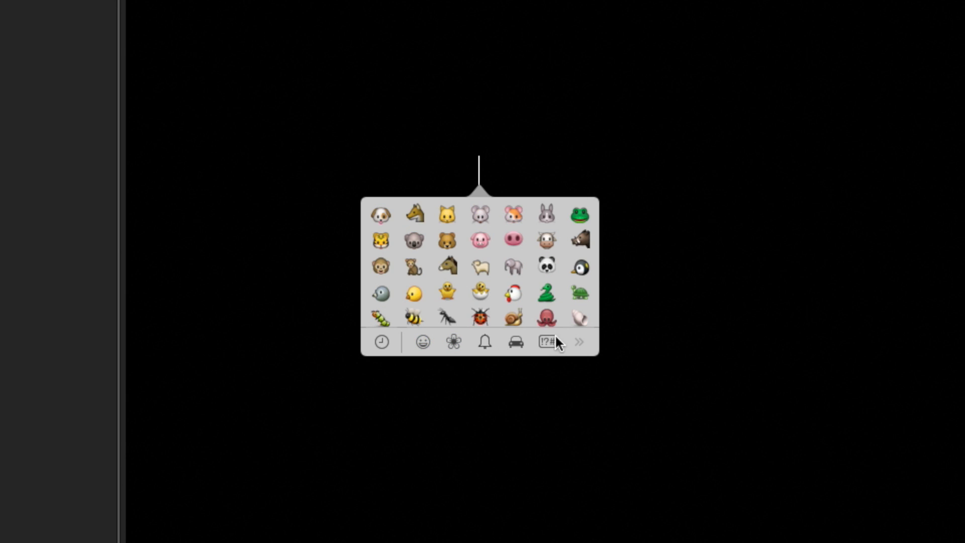
{"action": "left_click", "coordinate": [578, 342]}
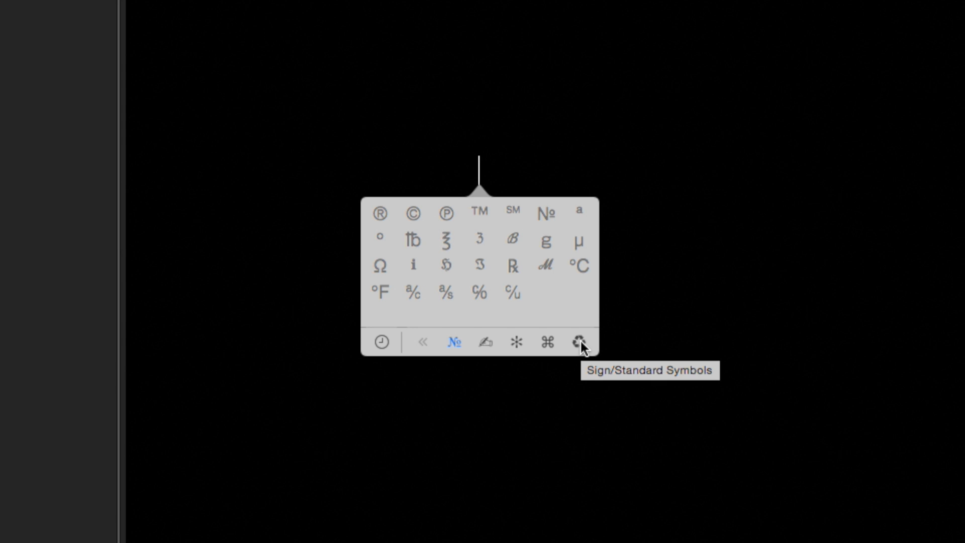
{"action": "left_click", "coordinate": [549, 343]}
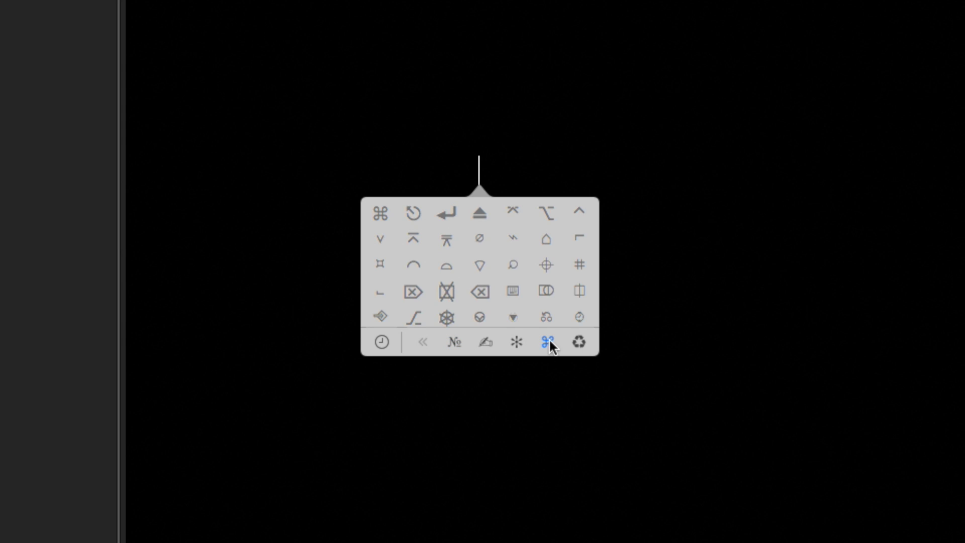
{"action": "left_click", "coordinate": [517, 341]}
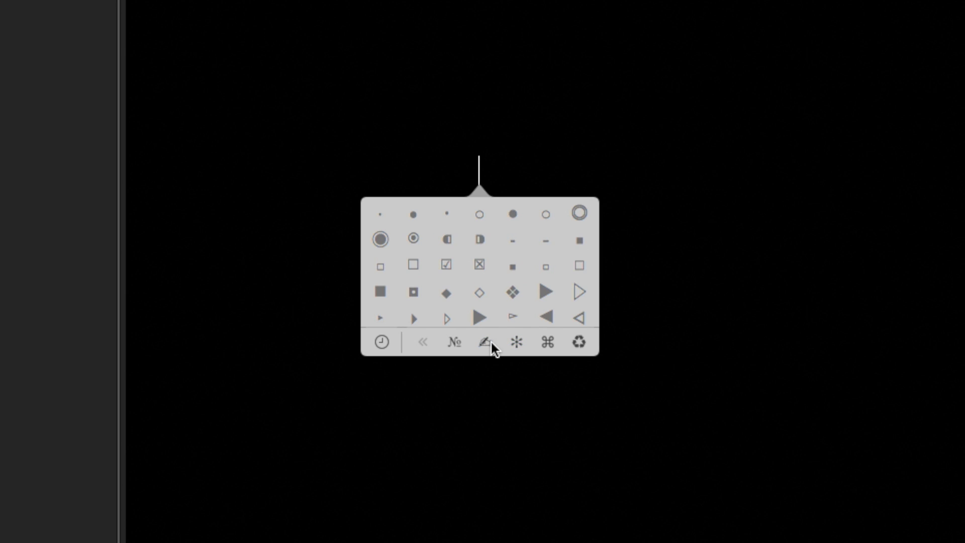
{"action": "left_click", "coordinate": [491, 342]}
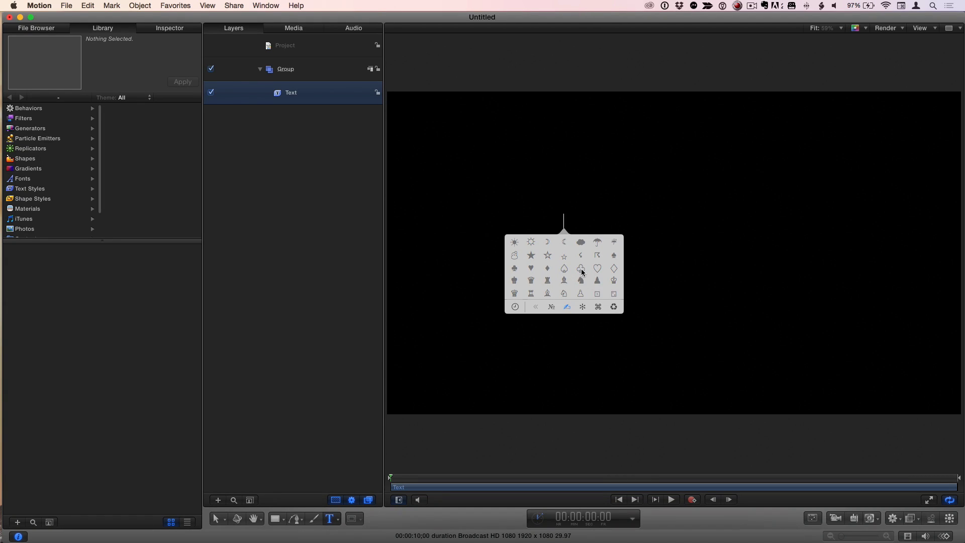
{"action": "left_click", "coordinate": [581, 272]}
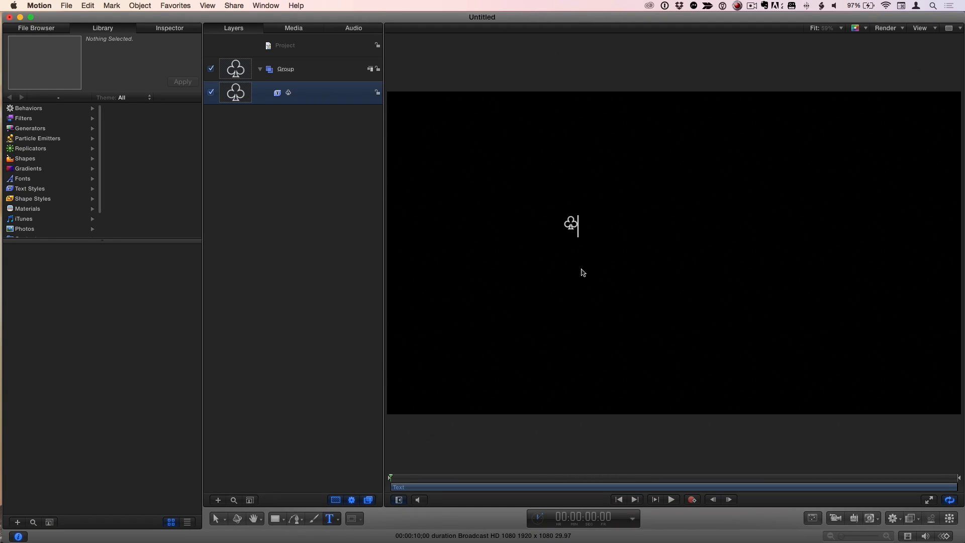
- Set the club symbol's font size to 723 so it fills most of the canvas
{"action": "key", "text": "Escape"}
{"action": "key", "text": "super+7"}
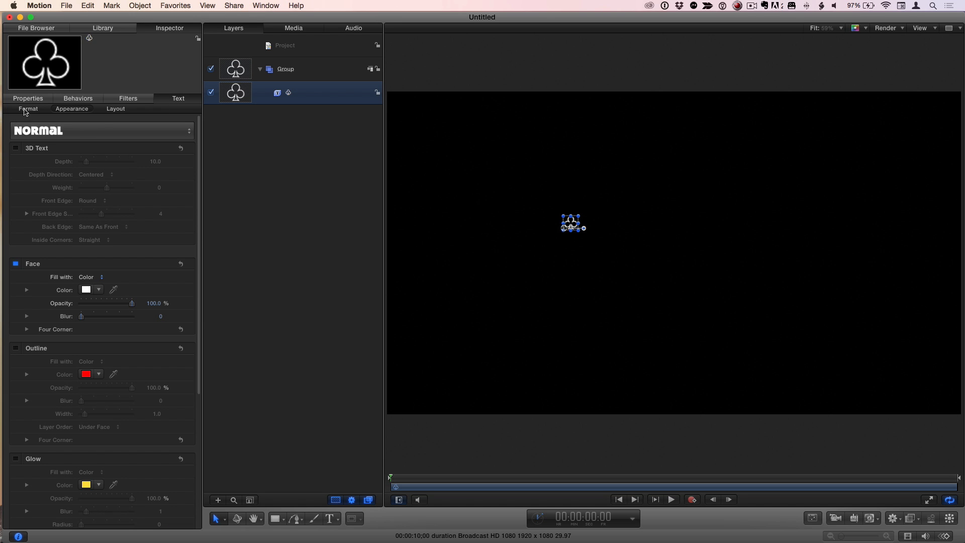
{"action": "left_click", "coordinate": [25, 110]}
{"action": "left_click_drag", "start_coordinate": [153, 188], "coordinate": [637, 300]}
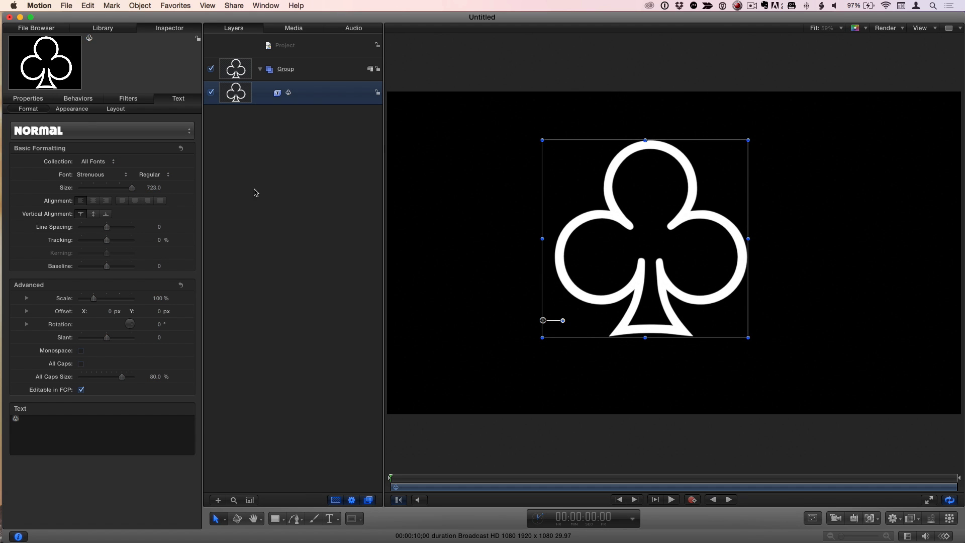
{"action": "left_click", "coordinate": [72, 111]}
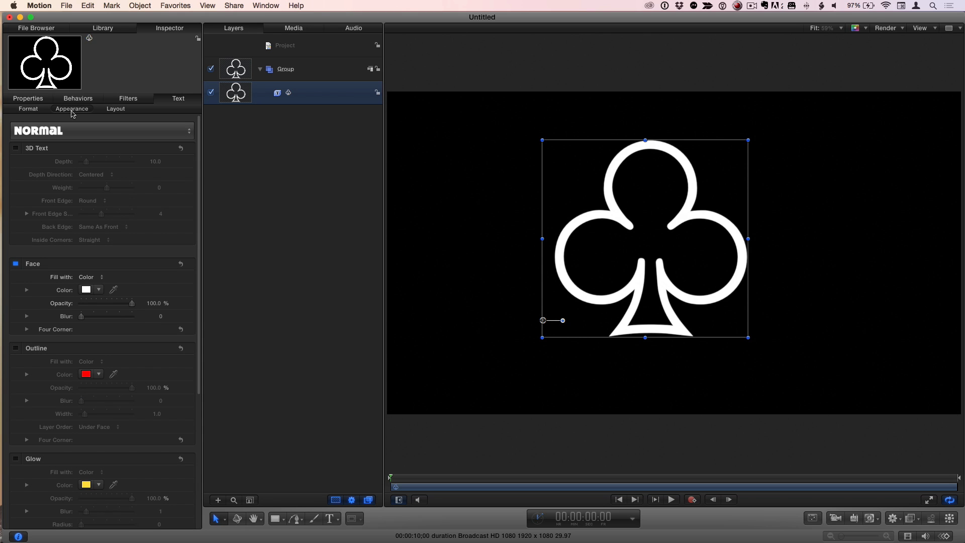
- Make the club 3D text with extrusion depth 55 and add a camera to the scene
{"action": "left_click", "coordinate": [16, 149]}
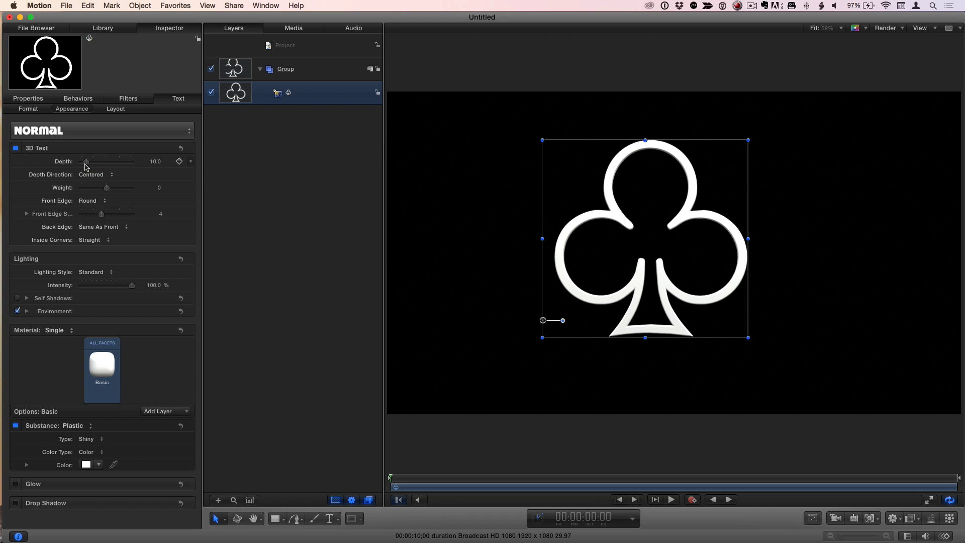
{"action": "left_click_drag", "start_coordinate": [95, 166], "coordinate": [110, 166]}
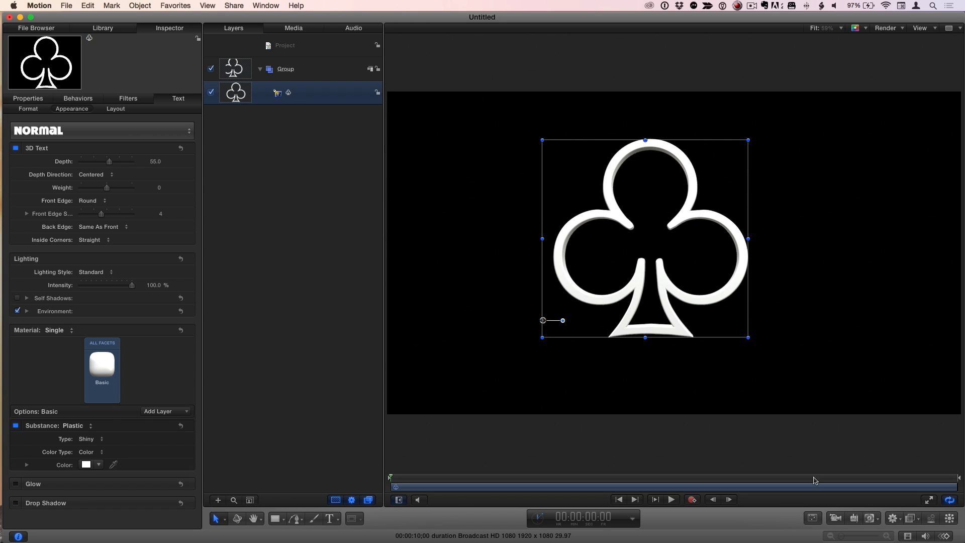
{"action": "left_click", "coordinate": [837, 519]}
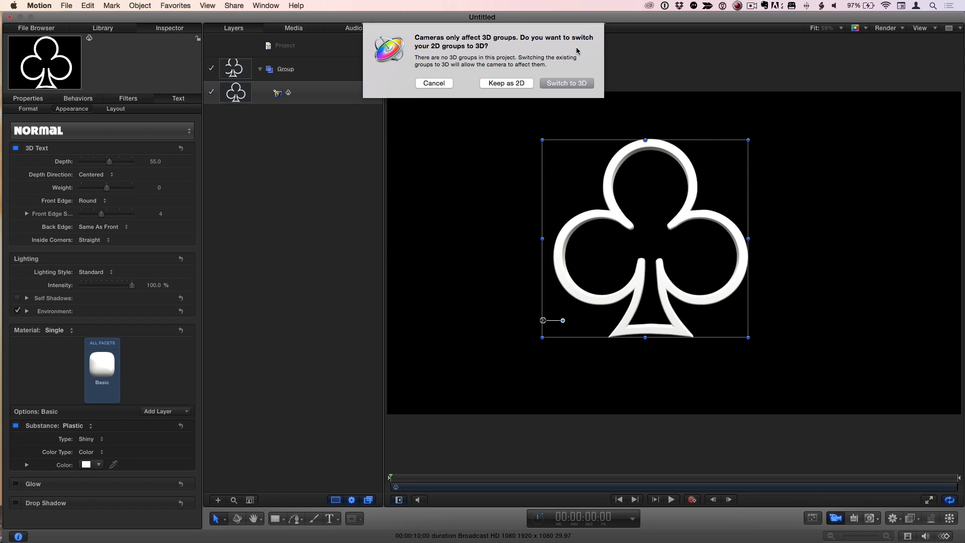
{"action": "left_click", "coordinate": [571, 83]}
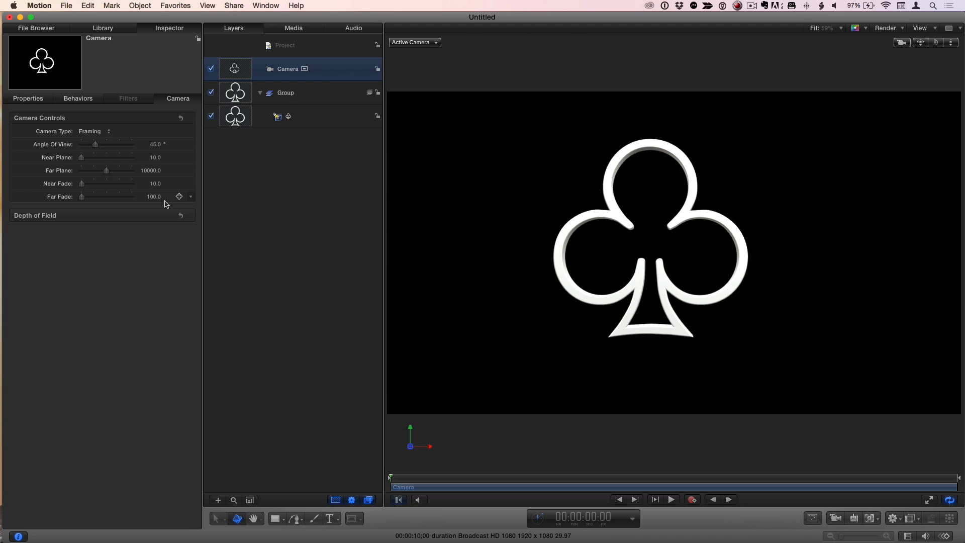
{"action": "left_click", "coordinate": [304, 119]}
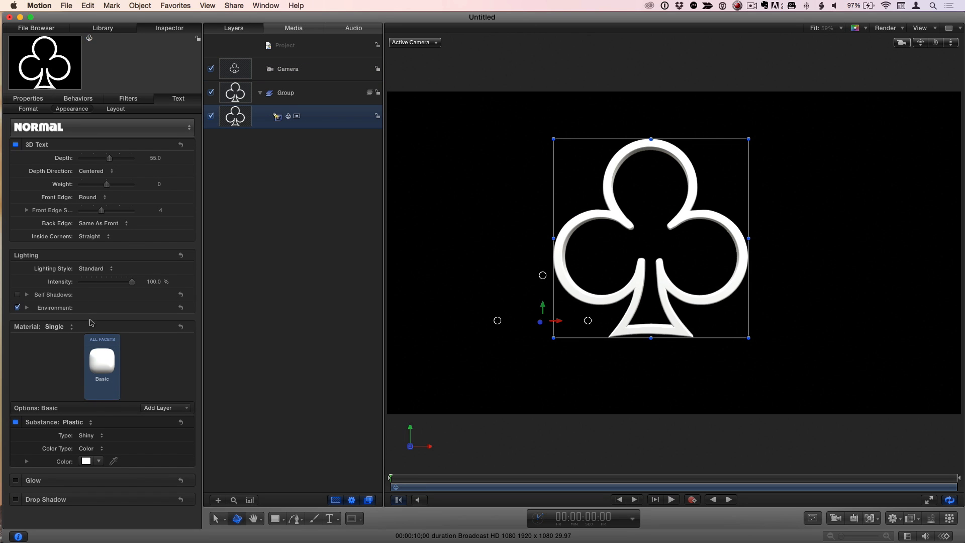
- Apply the Metal > Chrome material to the club and orbit to view its depth
{"action": "left_click", "coordinate": [102, 363]}
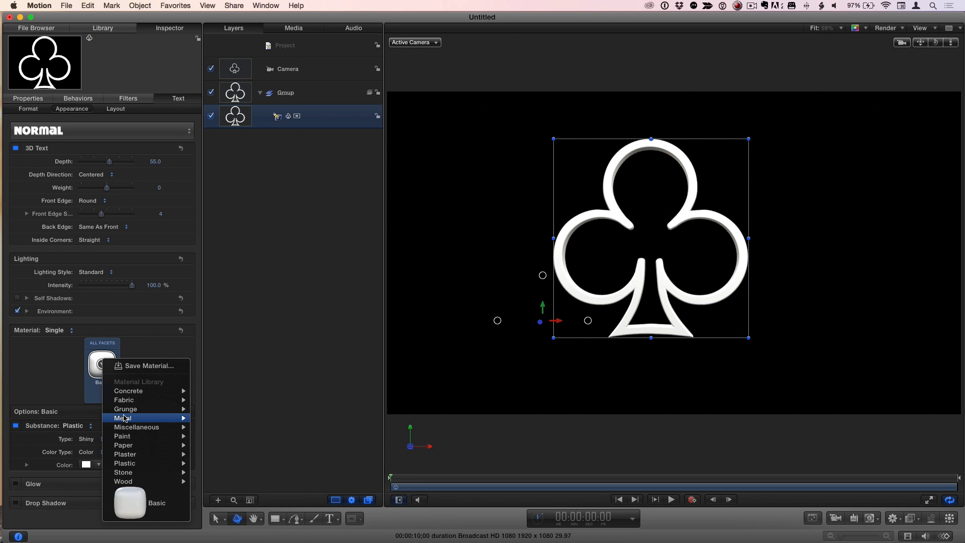
{"action": "mouse_move", "coordinate": [124, 418]}
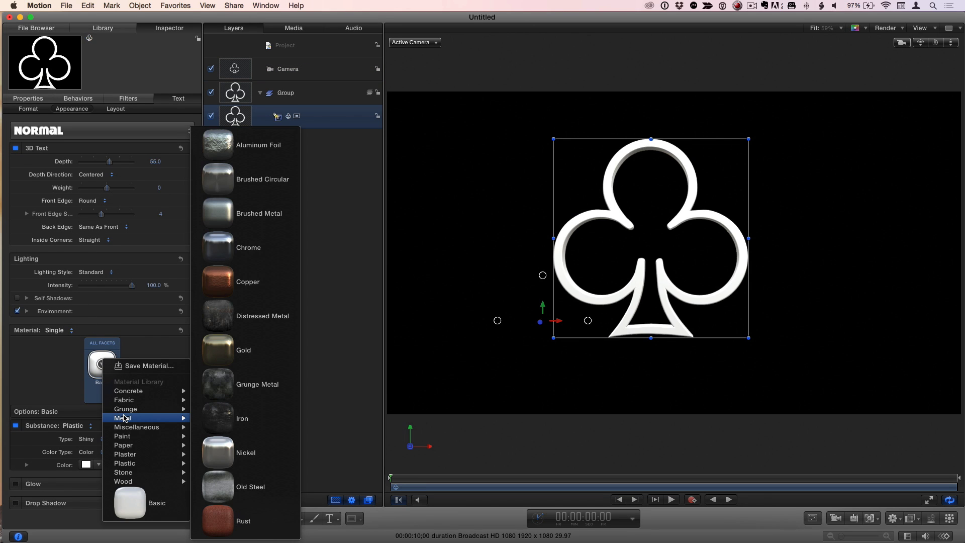
{"action": "left_click", "coordinate": [236, 252]}
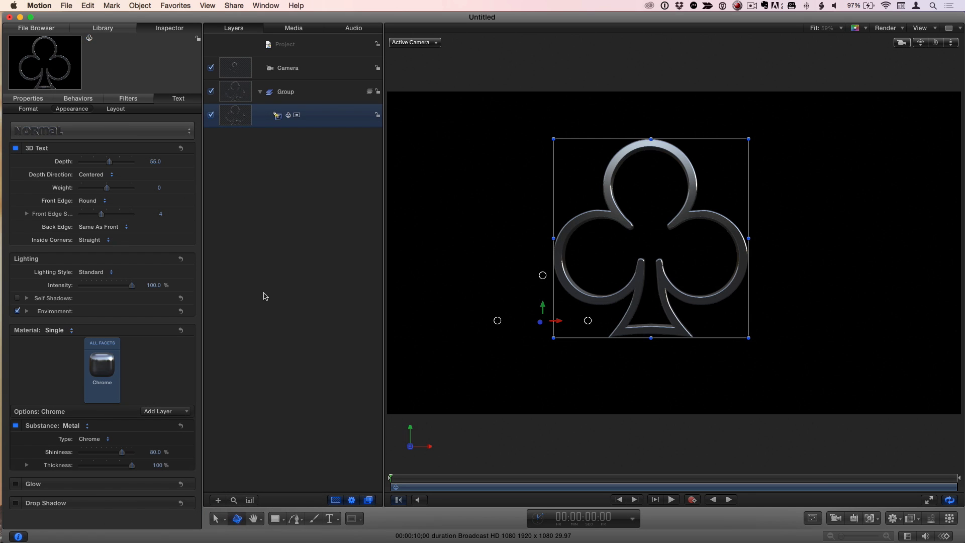
{"action": "mouse_move", "coordinate": [936, 42]}
{"action": "left_mouse_down"}
{"action": "mouse_move", "coordinate": [895, 43]}
{"action": "mouse_move", "coordinate": [937, 43]}
{"action": "left_mouse_up"}
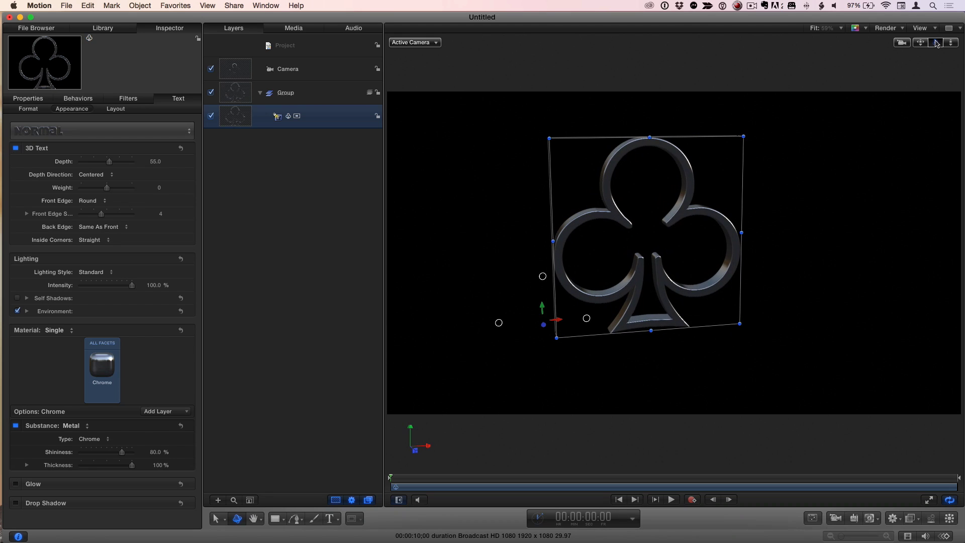
{"action": "left_click", "coordinate": [312, 169]}
{"action": "left_click_drag", "start_coordinate": [935, 44], "coordinate": [348, 44]}
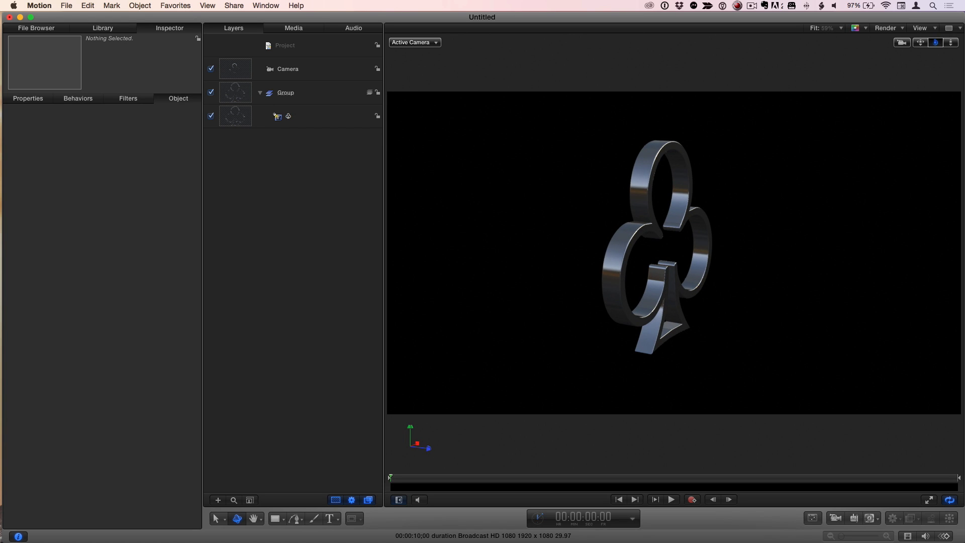
{"action": "key", "text": "ctrl+r"}
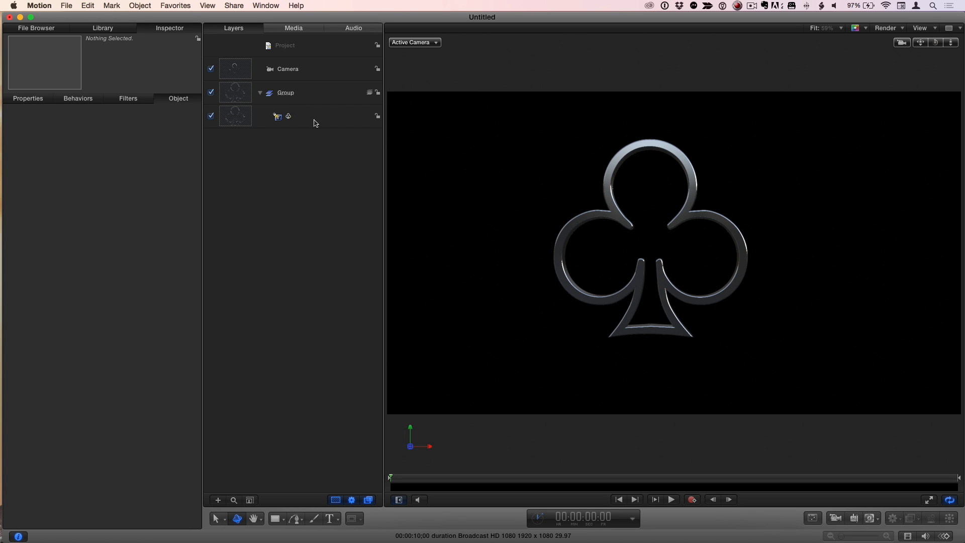
{"action": "left_click", "coordinate": [315, 121]}
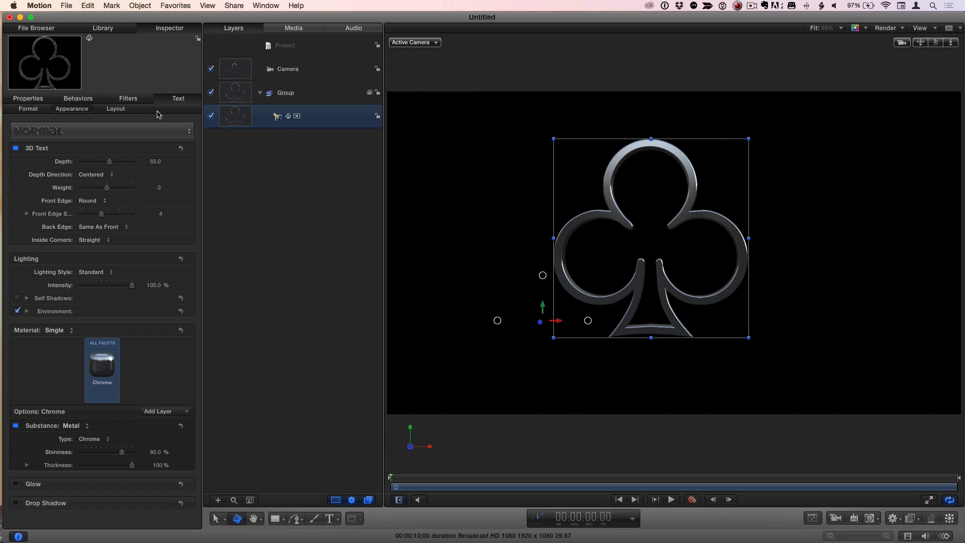
- Switch the club to Multiple materials and give its front face red Car Paint
{"action": "left_click", "coordinate": [56, 329]}
{"action": "left_click", "coordinate": [57, 340]}
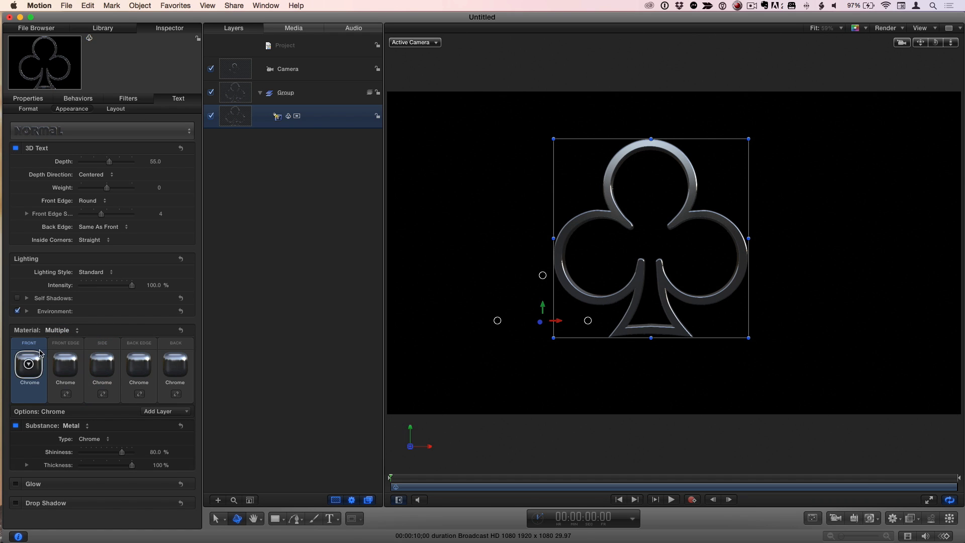
{"action": "left_click", "coordinate": [29, 366]}
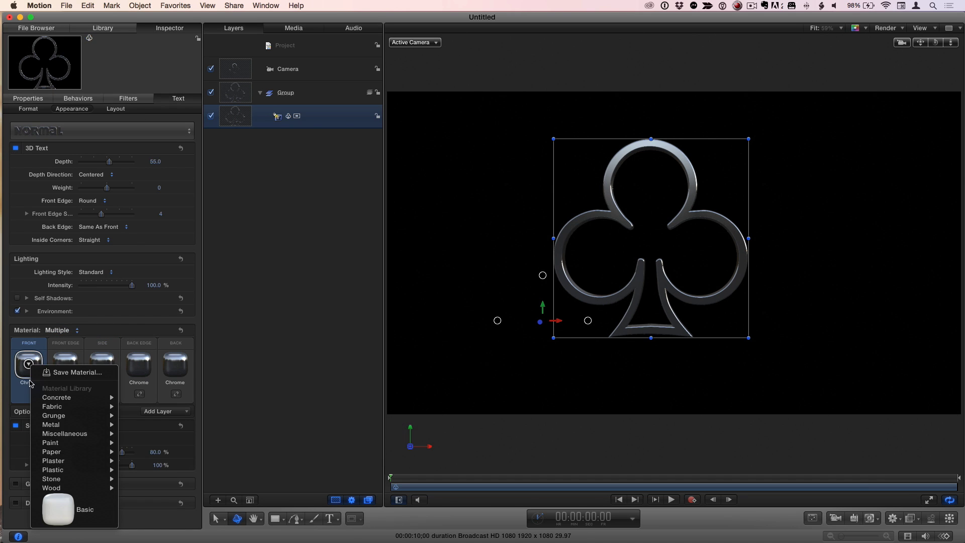
{"action": "mouse_move", "coordinate": [71, 443]}
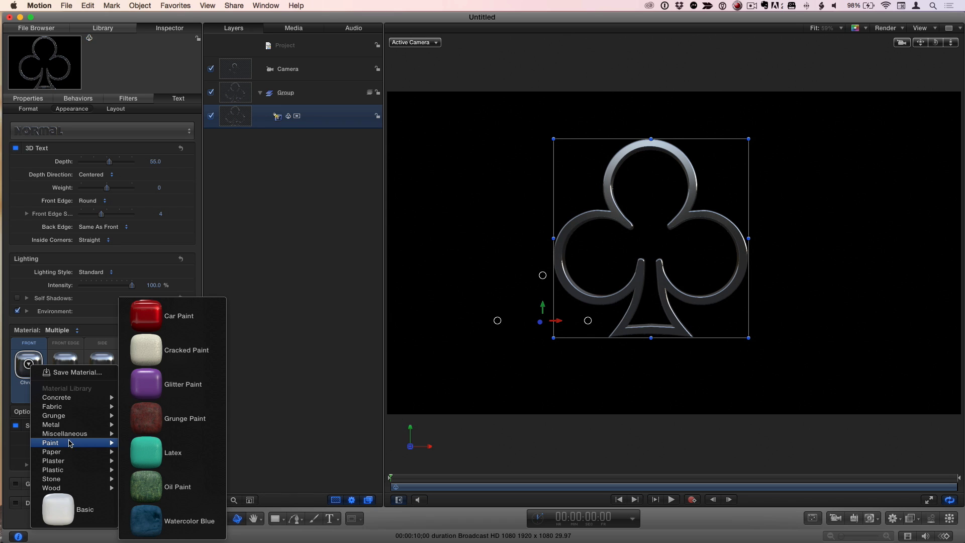
{"action": "left_click", "coordinate": [184, 323]}
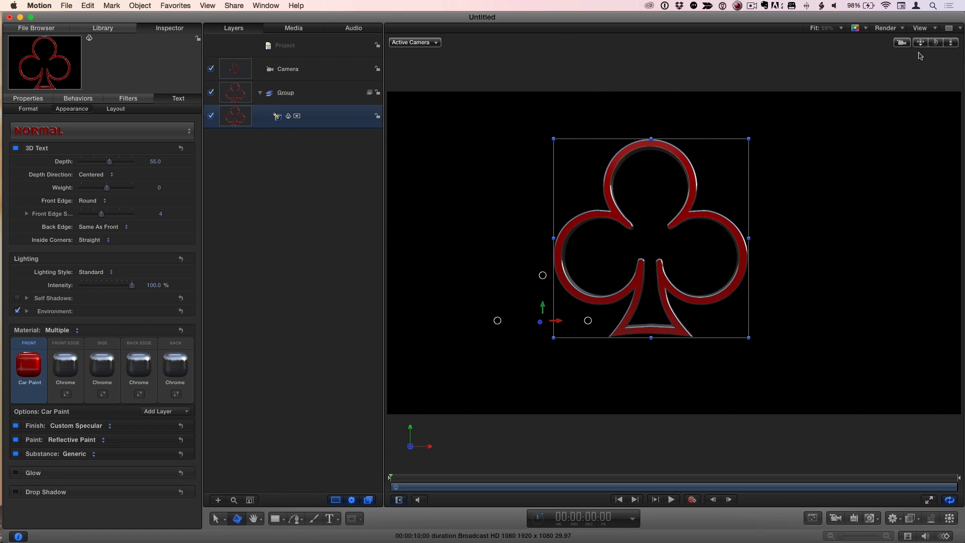
{"action": "left_click", "coordinate": [336, 191]}
{"action": "mouse_move", "coordinate": [935, 42]}
{"action": "left_mouse_down"}
{"action": "mouse_move", "coordinate": [964, 44]}
{"action": "mouse_move", "coordinate": [917, 43]}
{"action": "left_mouse_up"}
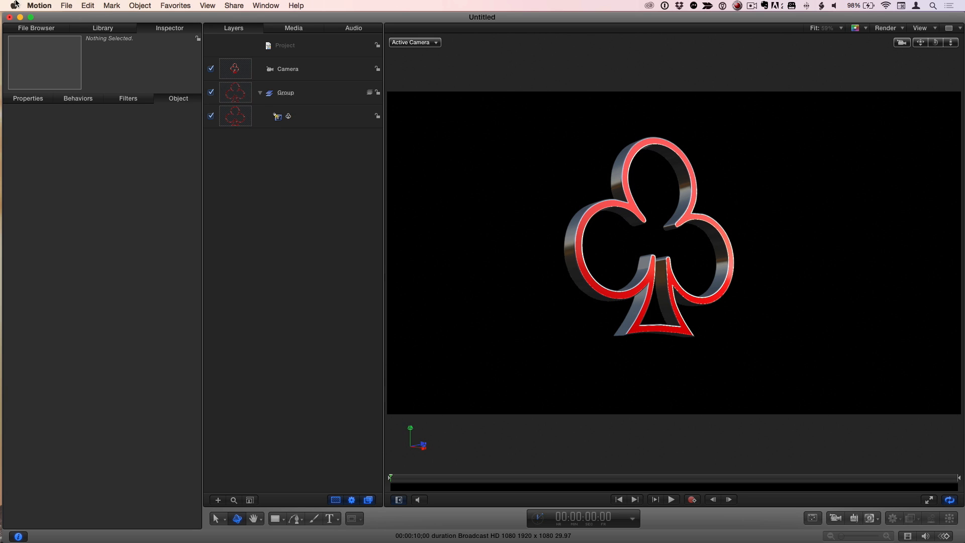
{"action": "left_click", "coordinate": [15, 5]}
{"action": "left_click", "coordinate": [7, 5]}
{"action": "left_click", "coordinate": [11, 5]}
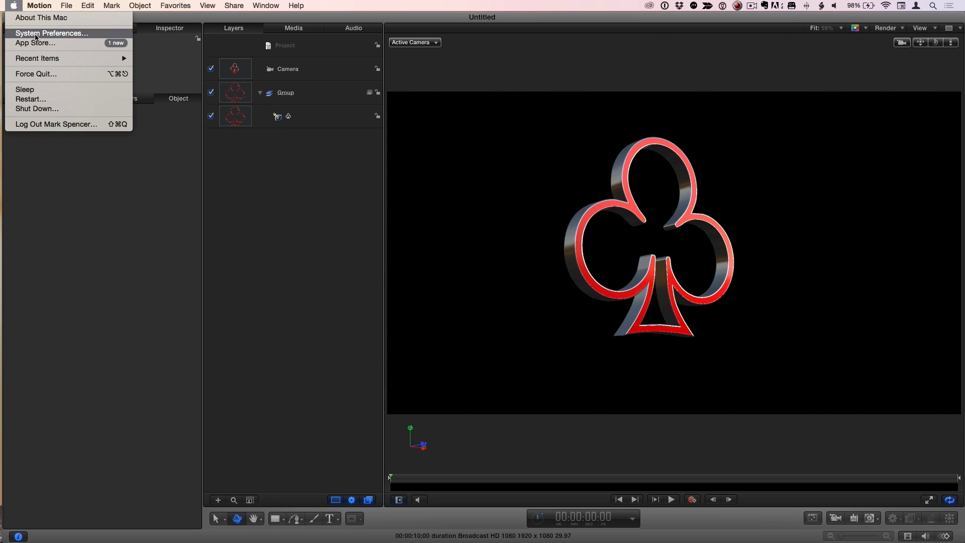
{"action": "left_click", "coordinate": [40, 19]}
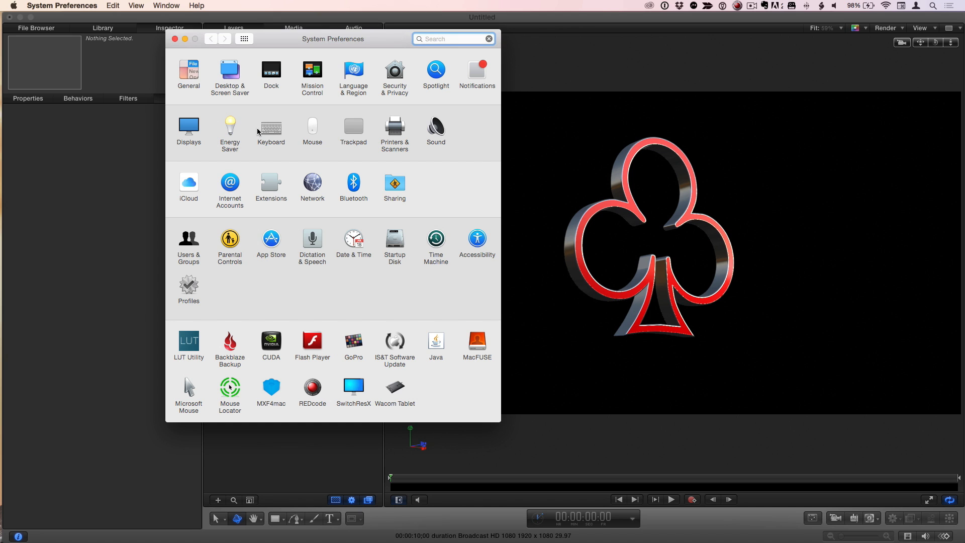
{"action": "left_click", "coordinate": [259, 132]}
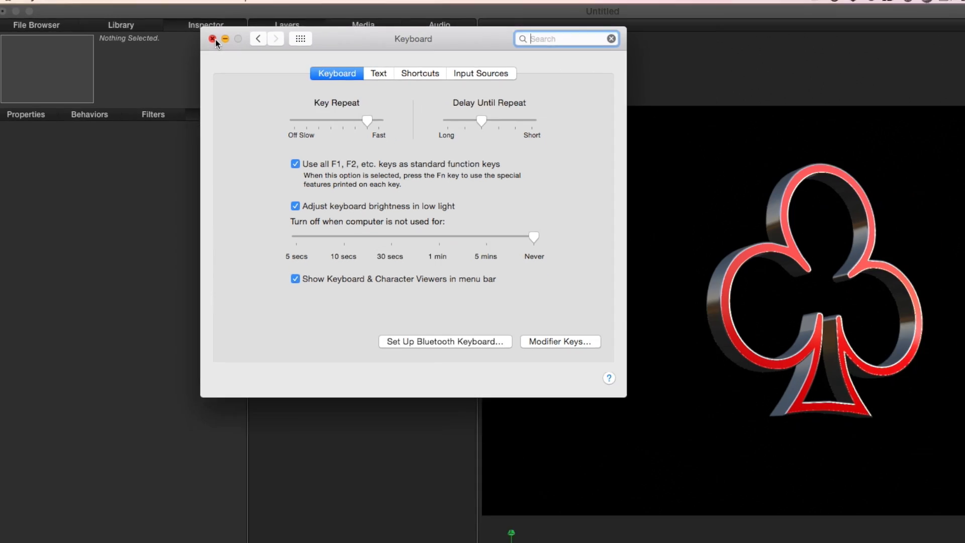
{"action": "key", "text": "super+q"}
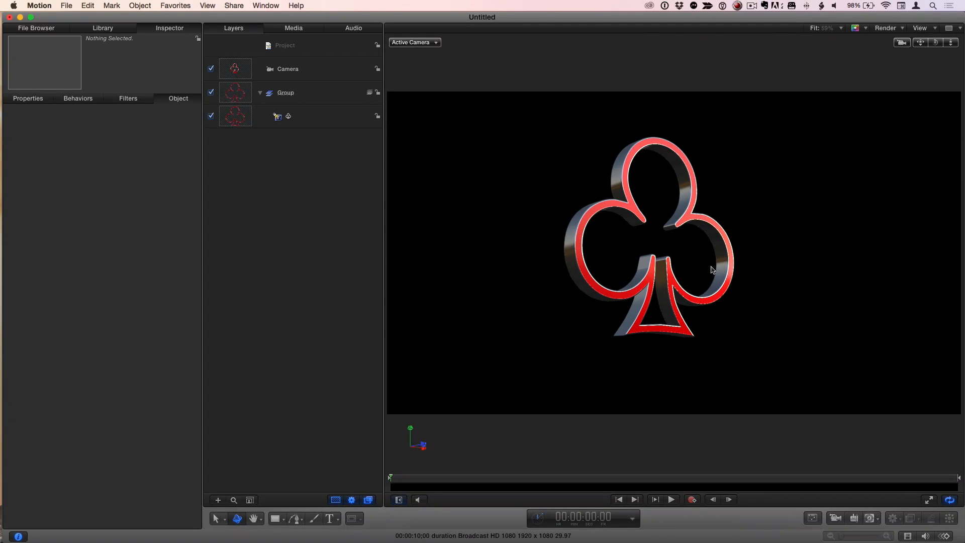
- Start editing the club glyph and open an enlarged Character Viewer beside the canvas
{"action": "left_click", "coordinate": [305, 123]}
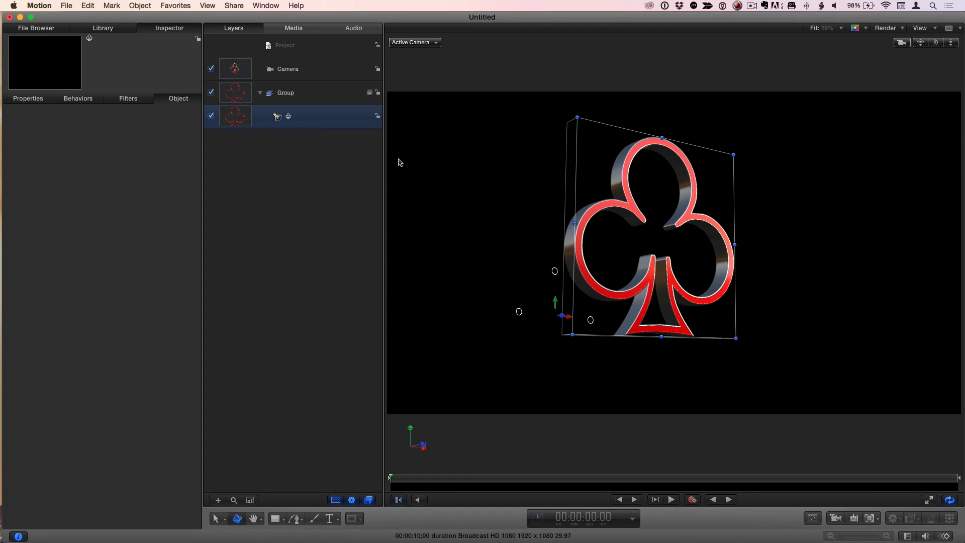
{"action": "double_click", "coordinate": [635, 217]}
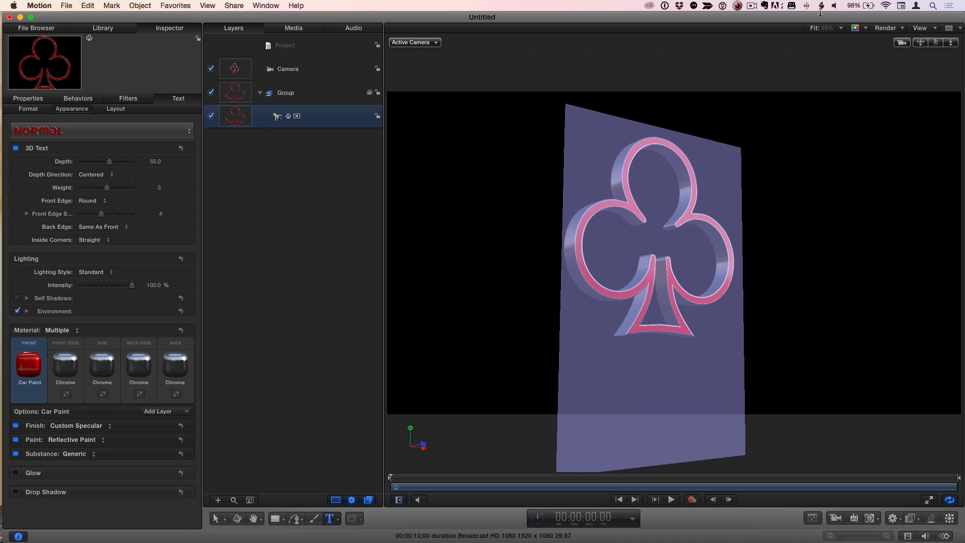
{"action": "left_click", "coordinate": [901, 7]}
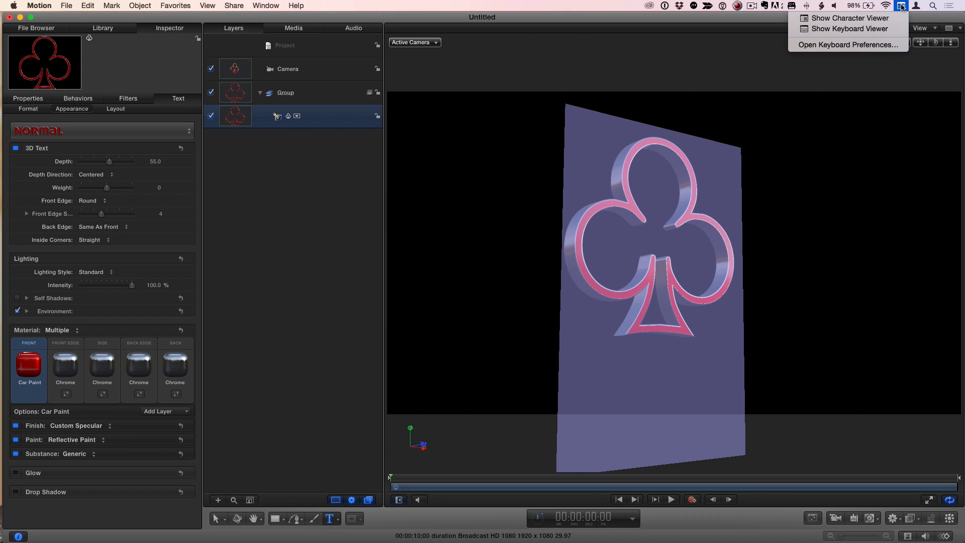
{"action": "left_click", "coordinate": [889, 22]}
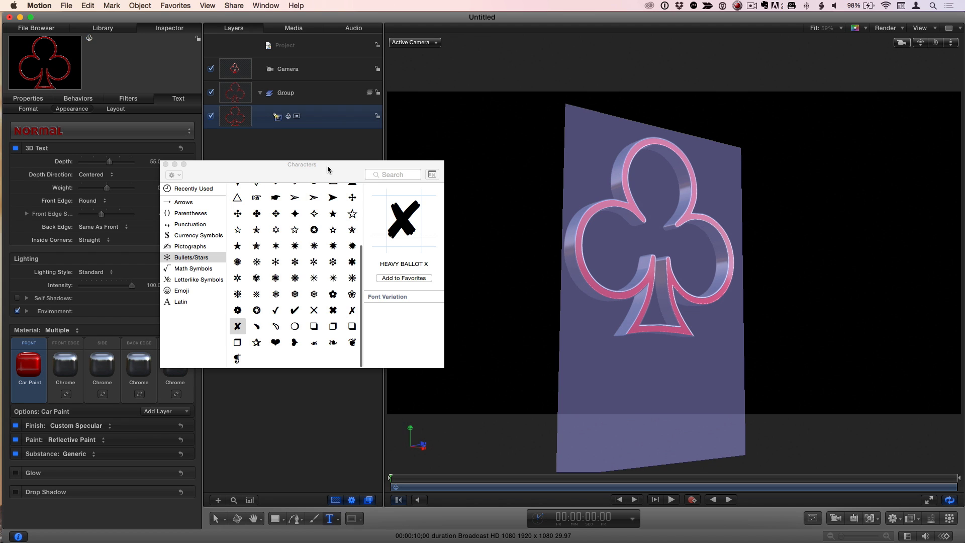
{"action": "left_click_drag", "start_coordinate": [327, 165], "coordinate": [302, 114]}
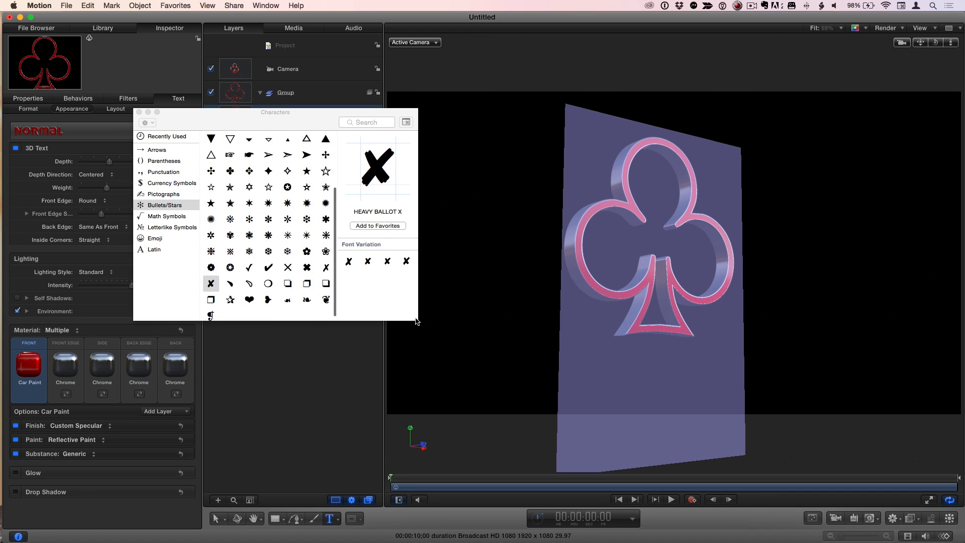
{"action": "left_click_drag", "start_coordinate": [415, 315], "coordinate": [523, 372]}
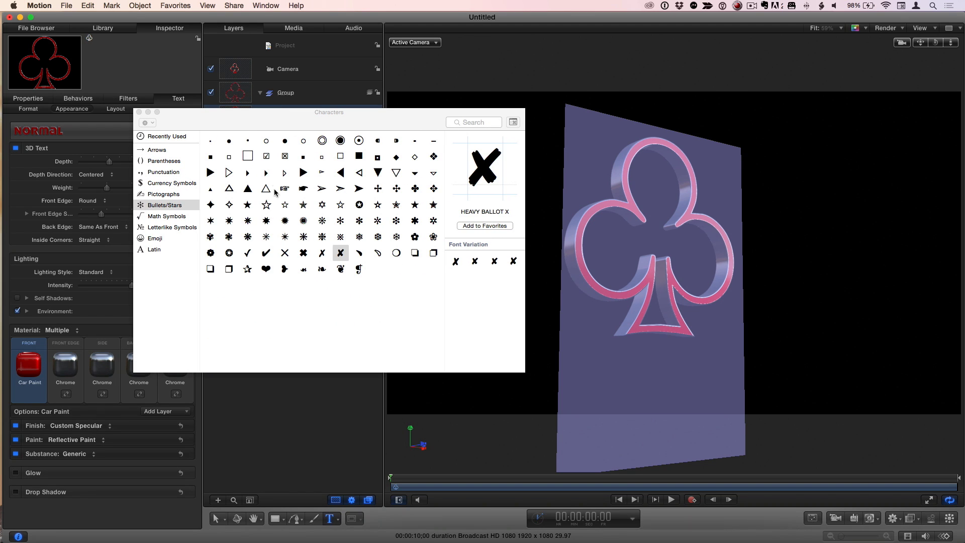
- Replace the club with the eight-pointed Bullets/Stars glyph, discarding the extra arrowhead and check mark
{"action": "left_click", "coordinate": [182, 217]}
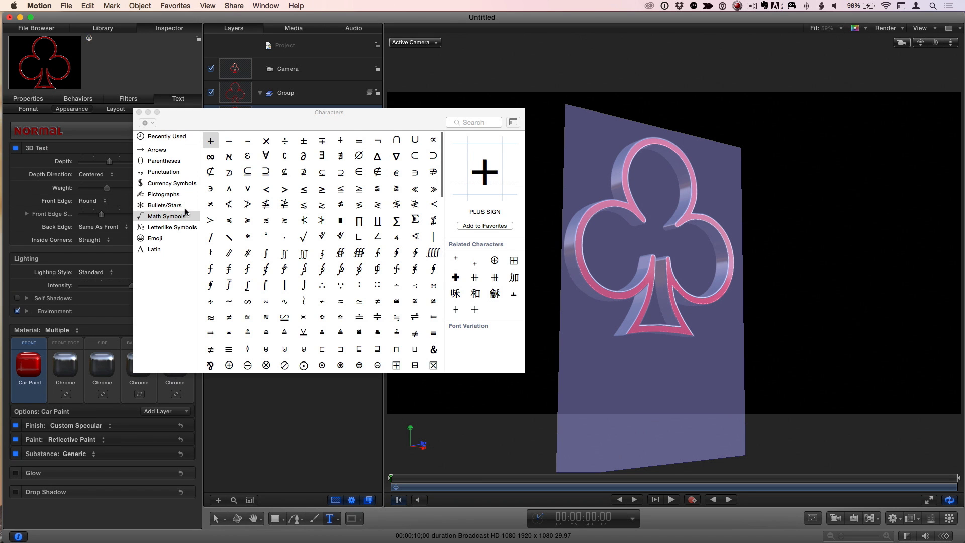
{"action": "left_click", "coordinate": [179, 206]}
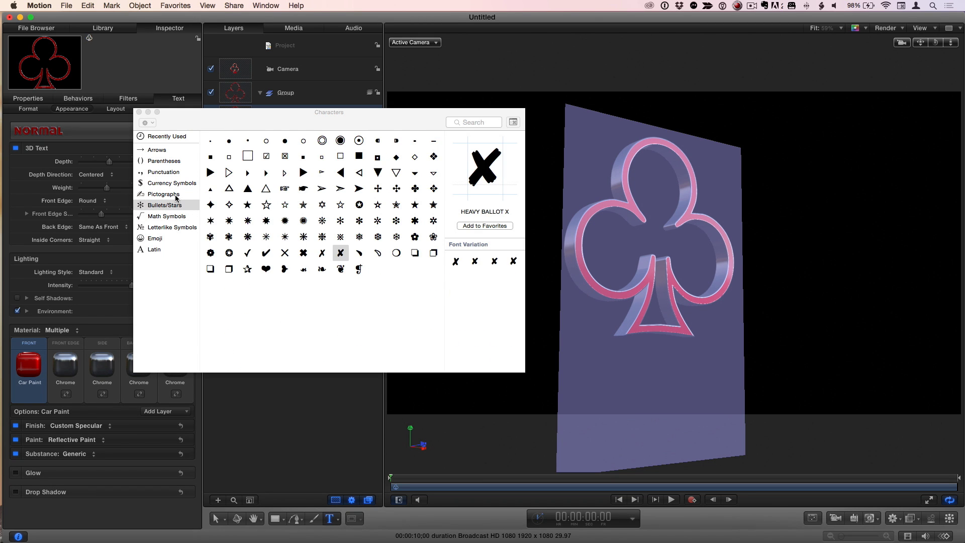
{"action": "left_click", "coordinate": [248, 222]}
{"action": "left_click", "coordinate": [248, 221]}
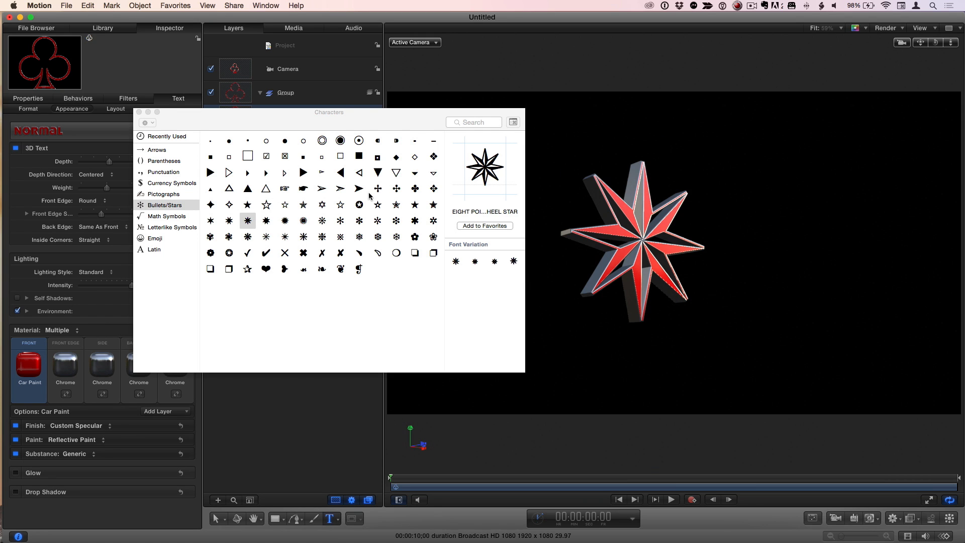
{"action": "left_click", "coordinate": [340, 190]}
{"action": "double_click", "coordinate": [341, 190]}
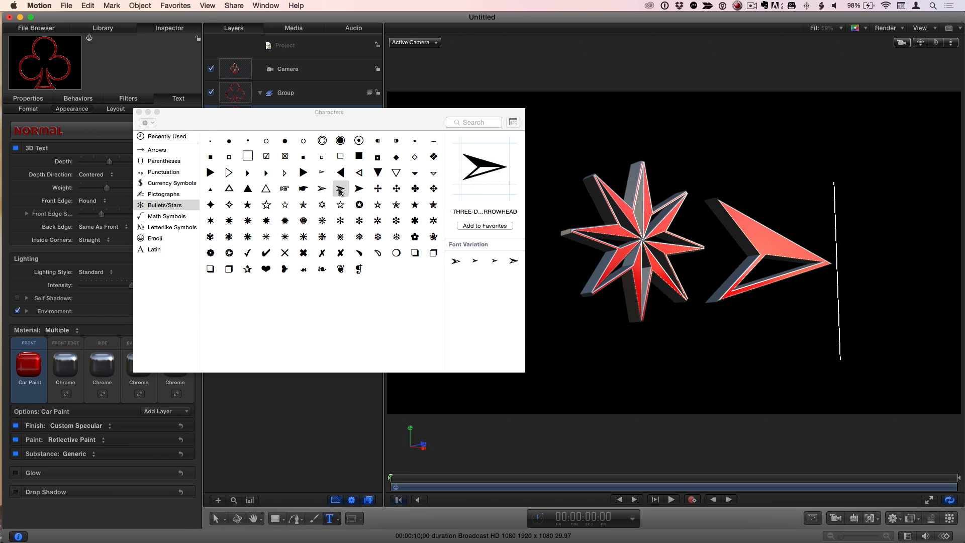
{"action": "double_click", "coordinate": [267, 255]}
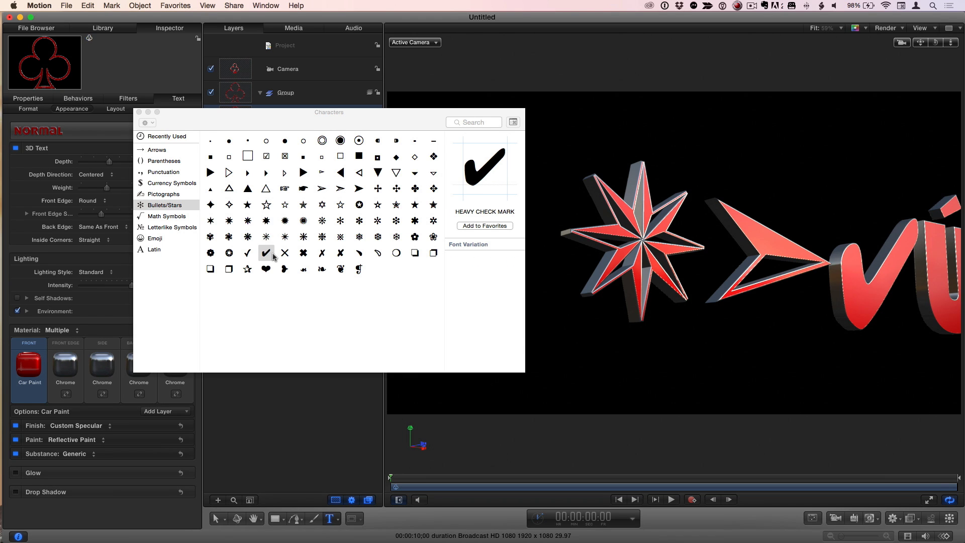
{"action": "key", "text": "BackSpace"}
{"action": "key", "text": "BackSpace"}
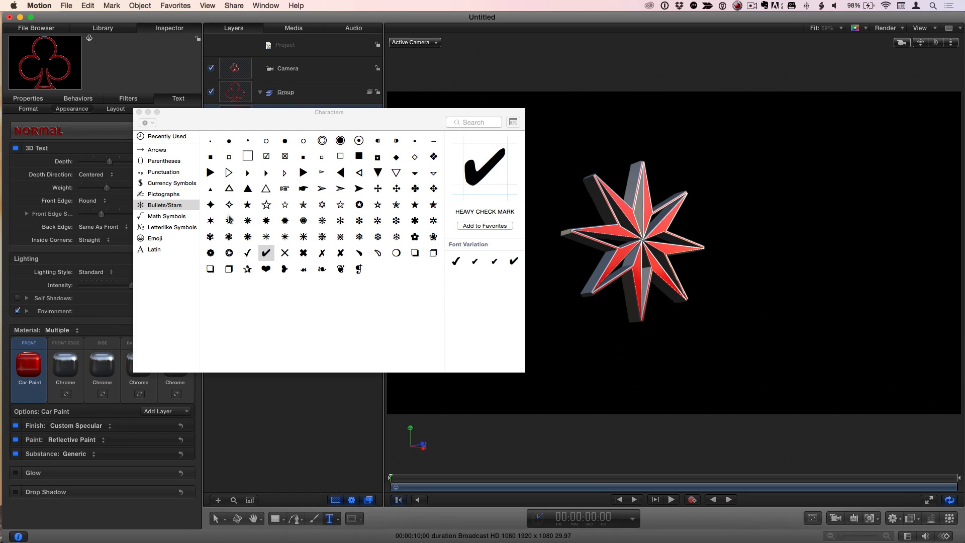
{"action": "key", "text": "Escape"}
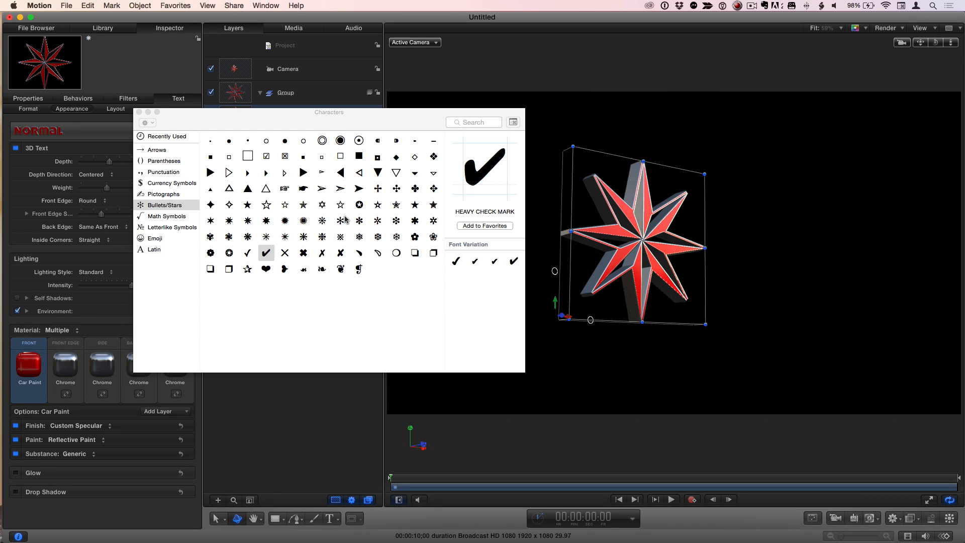
{"action": "double_click", "coordinate": [641, 253]}
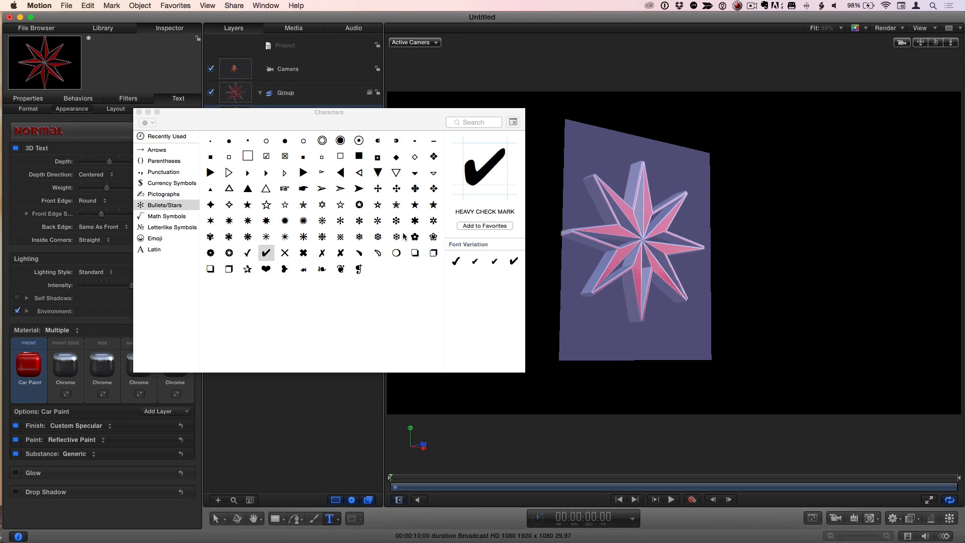
- Swap the star for the WHITE SCISSORS pictograph and close the Characters window
{"action": "left_click", "coordinate": [176, 216]}
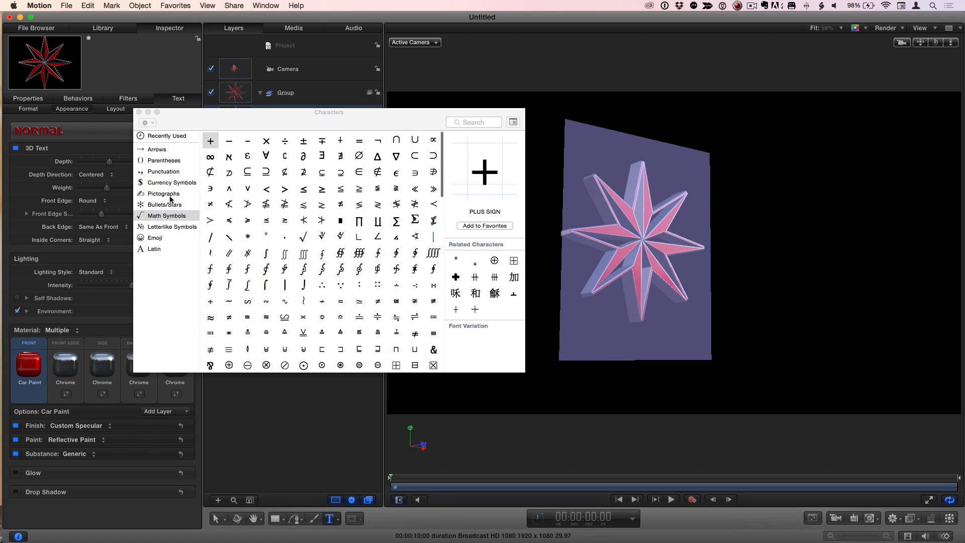
{"action": "left_click", "coordinate": [170, 197]}
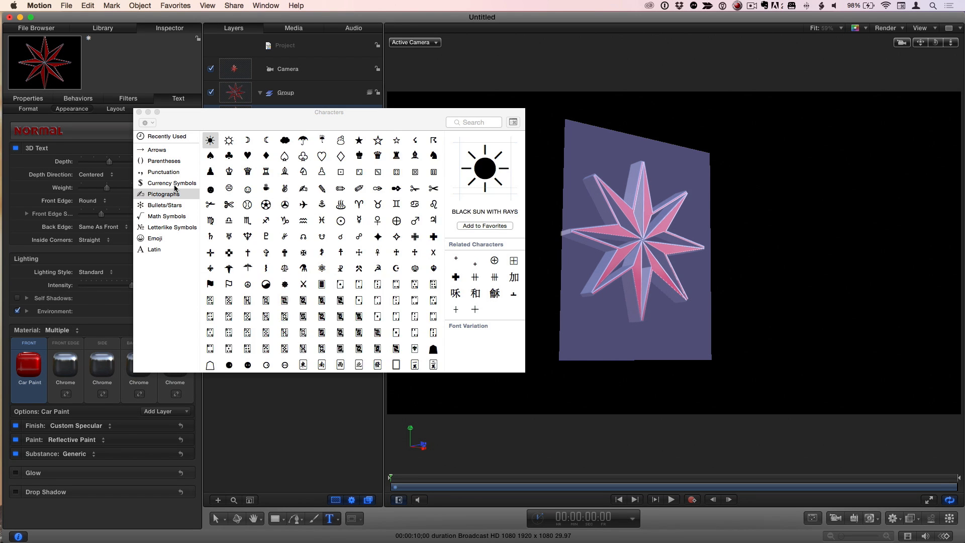
{"action": "left_click", "coordinate": [174, 188]}
{"action": "left_click", "coordinate": [174, 195]}
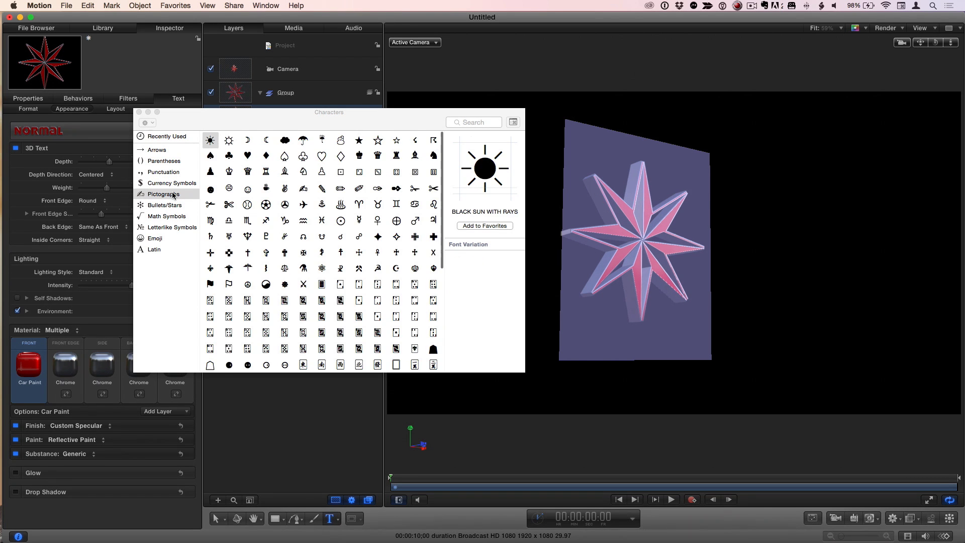
{"action": "double_click", "coordinate": [229, 205]}
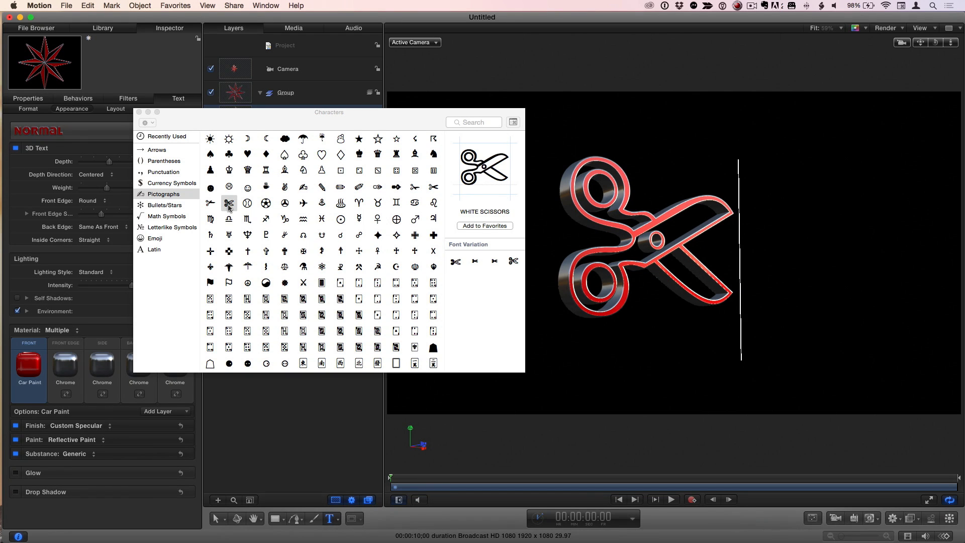
{"action": "left_click", "coordinate": [139, 113]}
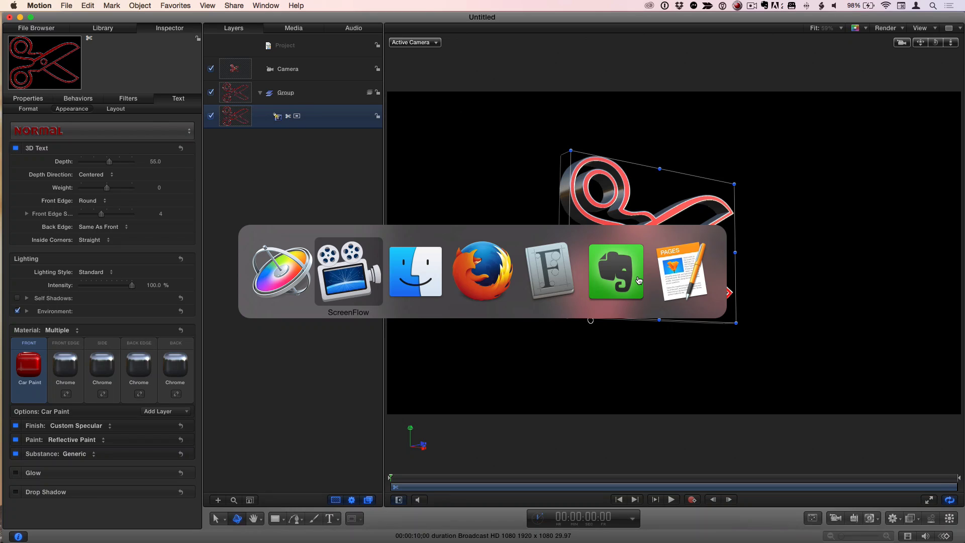
- In Font Book's All Fonts list, preview the Aller and Webdings glyphs
{"action": "key", "text": "super+Tab"}
{"action": "key", "text": "super+Tab"}
{"action": "key", "text": "super+Tab"}
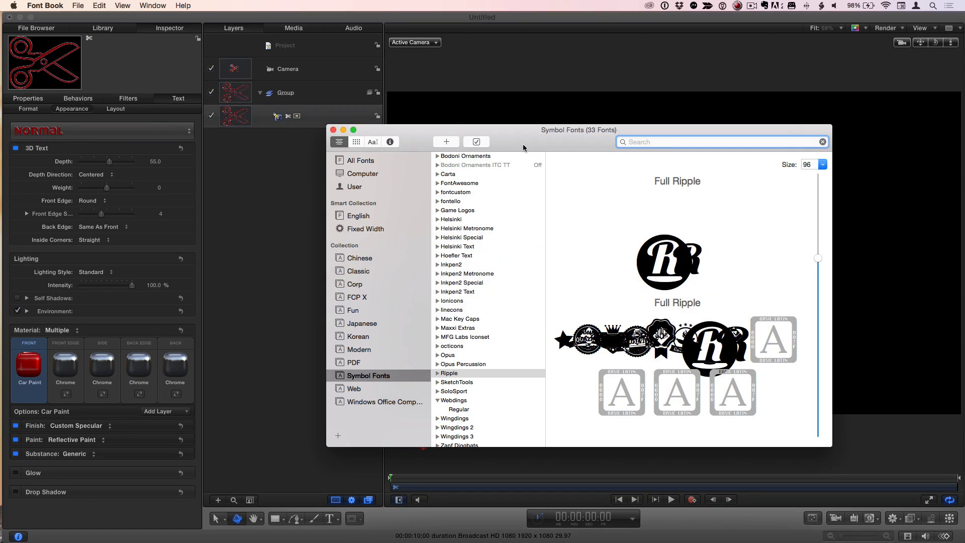
{"action": "left_click_drag", "start_coordinate": [523, 147], "coordinate": [431, 112]}
{"action": "left_click", "coordinate": [281, 129]}
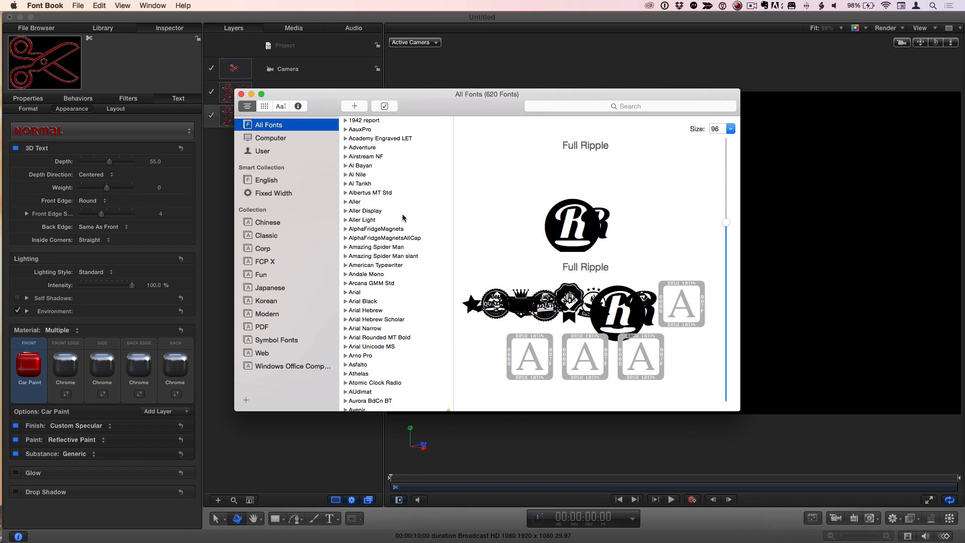
{"action": "left_click", "coordinate": [361, 203]}
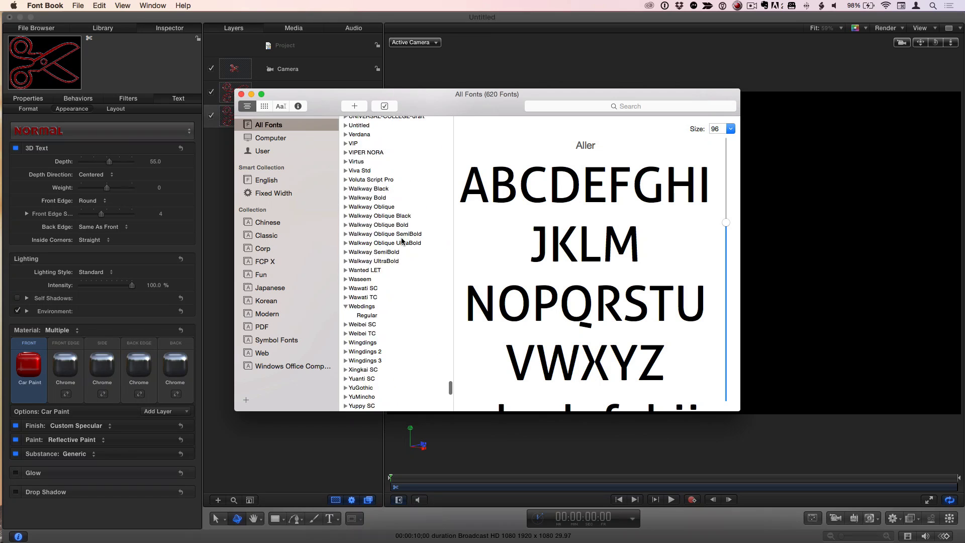
{"action": "scroll", "coordinate": [401, 241], "scroll_direction": "down", "scroll_amount": 5}
{"action": "scroll", "coordinate": [401, 241], "scroll_direction": "up", "scroll_amount": 3}
{"action": "scroll", "coordinate": [401, 237], "scroll_direction": "up", "scroll_amount": 6}
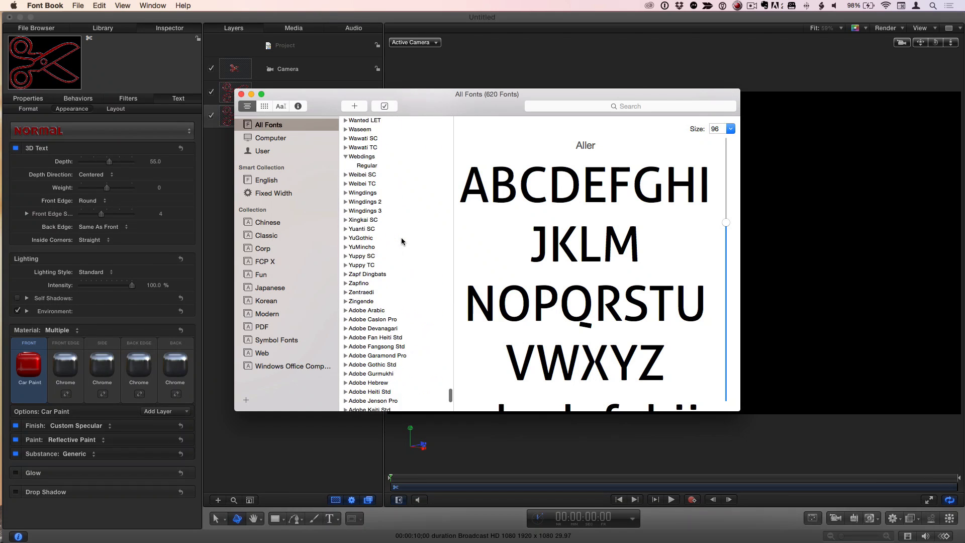
{"action": "left_click", "coordinate": [373, 204]}
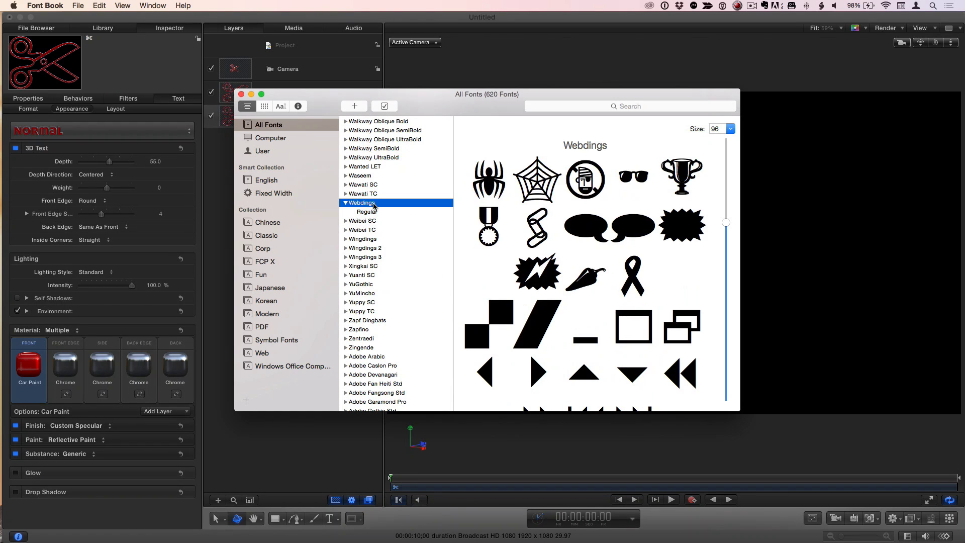
{"action": "scroll", "coordinate": [574, 207], "scroll_direction": "down", "scroll_amount": 10}
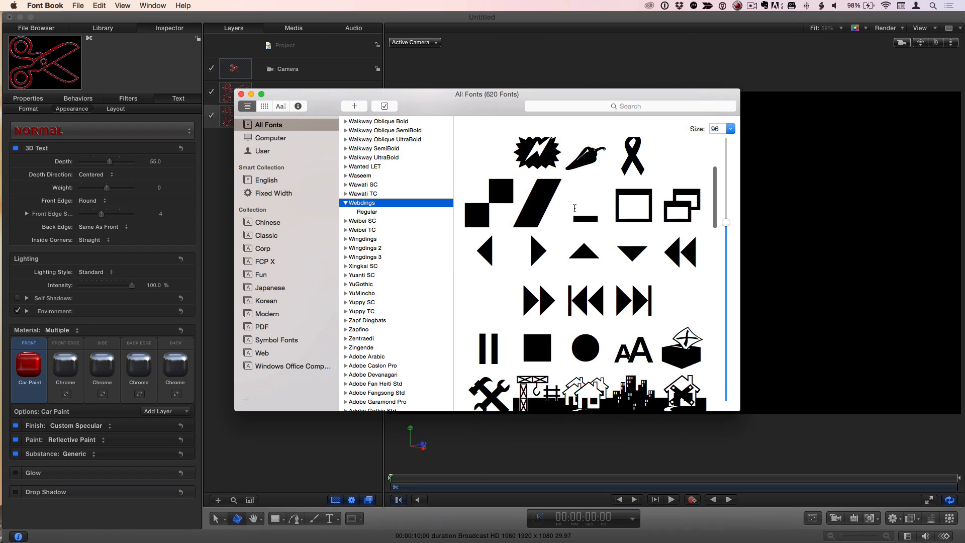
{"action": "scroll", "coordinate": [575, 207], "scroll_direction": "down", "scroll_amount": 3}
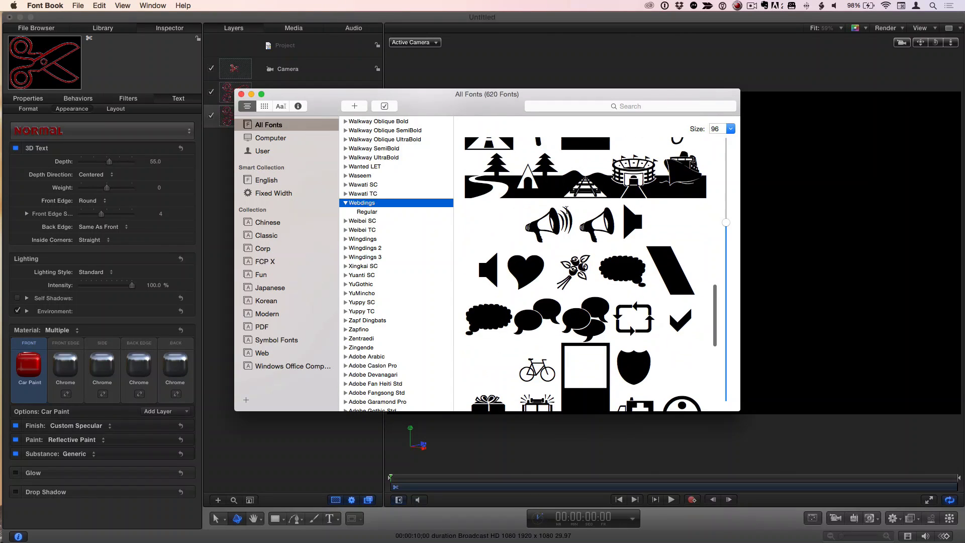
- Compare the Wingdings 2, Wingdings 3, Wingdings and Zapf Dingbats glyph previews
{"action": "left_click", "coordinate": [377, 221]}
{"action": "left_click", "coordinate": [375, 206]}
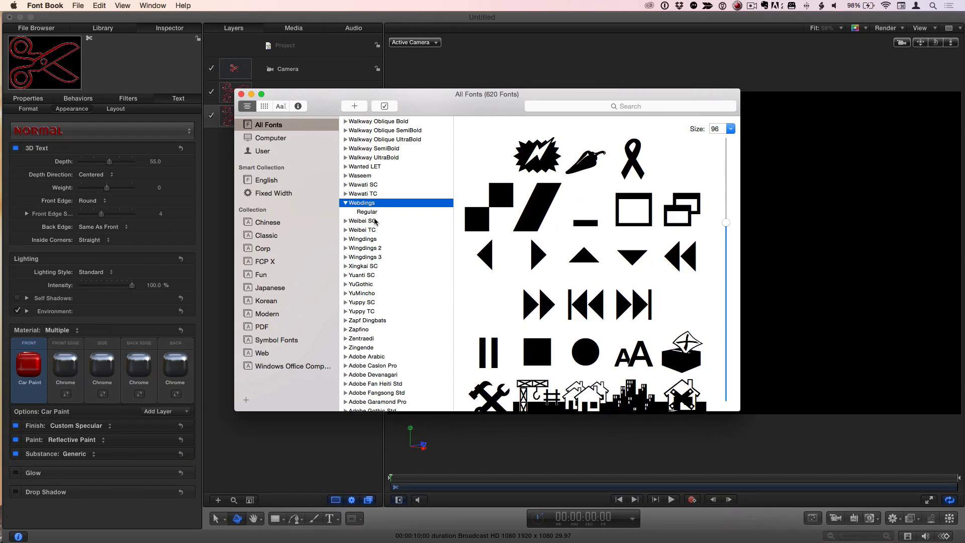
{"action": "left_click", "coordinate": [375, 249]}
{"action": "left_click", "coordinate": [375, 258]}
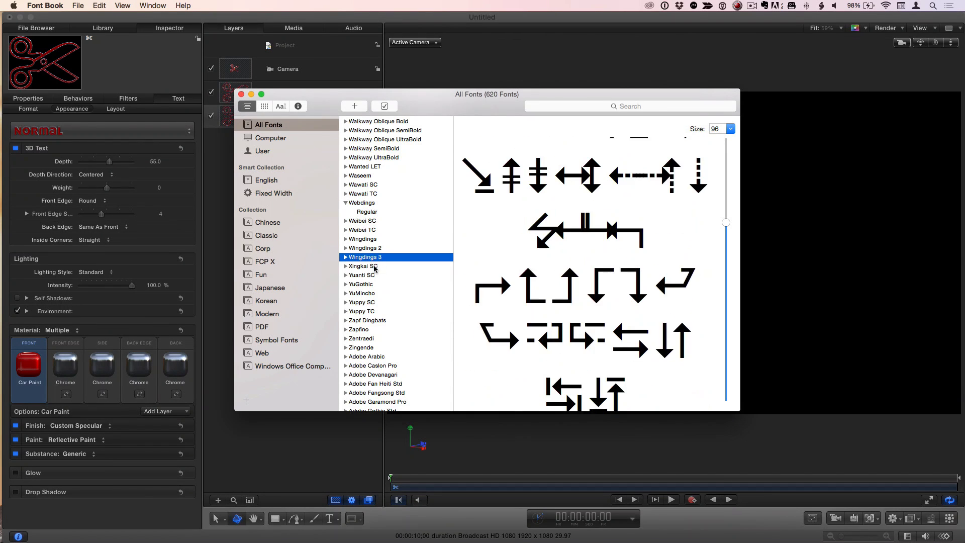
{"action": "left_click", "coordinate": [375, 248]}
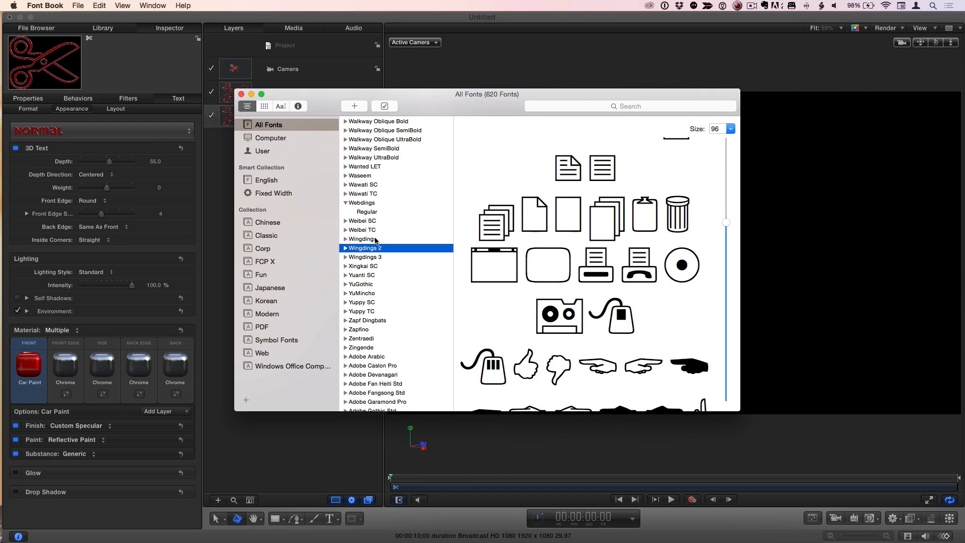
{"action": "left_click", "coordinate": [375, 239]}
{"action": "scroll", "coordinate": [377, 311], "scroll_direction": "down", "scroll_amount": 10}
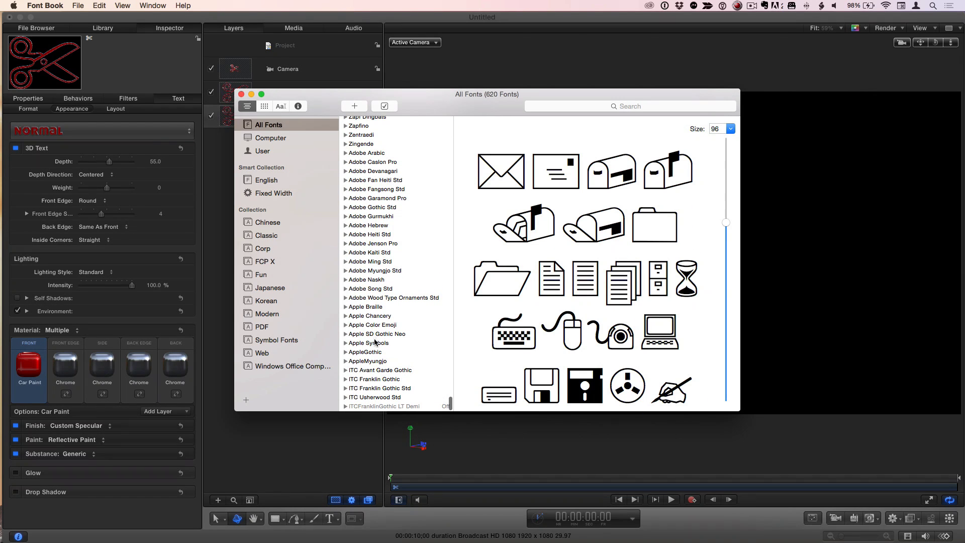
{"action": "scroll", "coordinate": [372, 234], "scroll_direction": "up", "scroll_amount": 3}
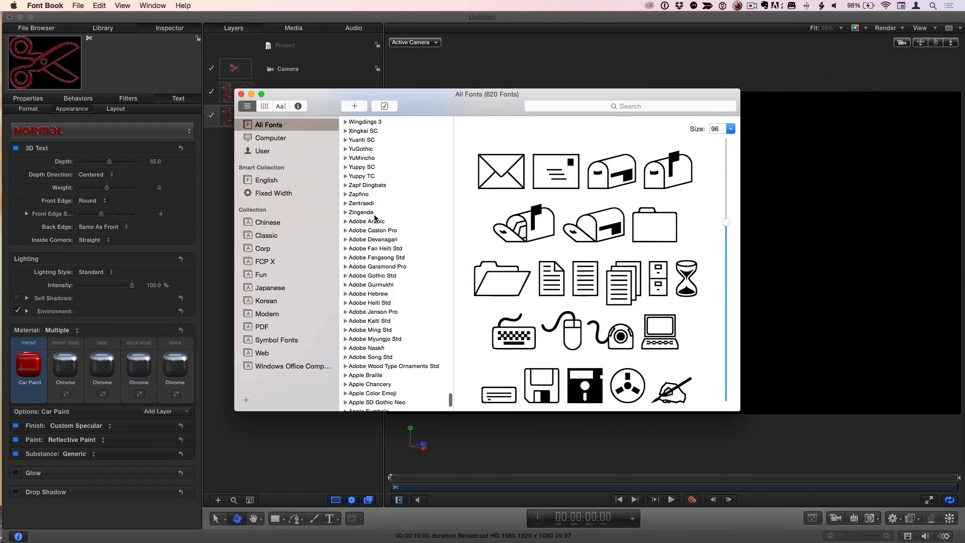
{"action": "left_click", "coordinate": [367, 186]}
{"action": "scroll", "coordinate": [611, 237], "scroll_direction": "down", "scroll_amount": 10}
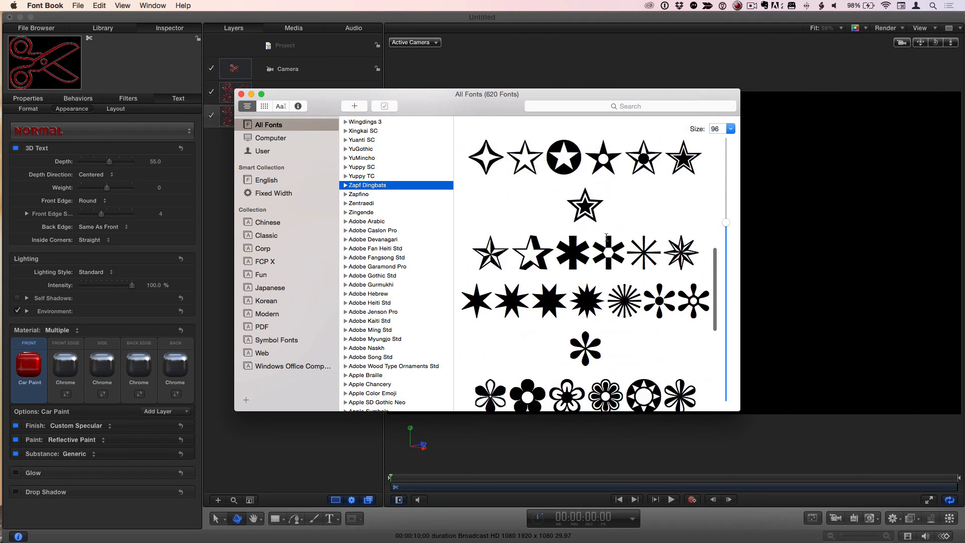
{"action": "scroll", "coordinate": [607, 237], "scroll_direction": "down", "scroll_amount": 3}
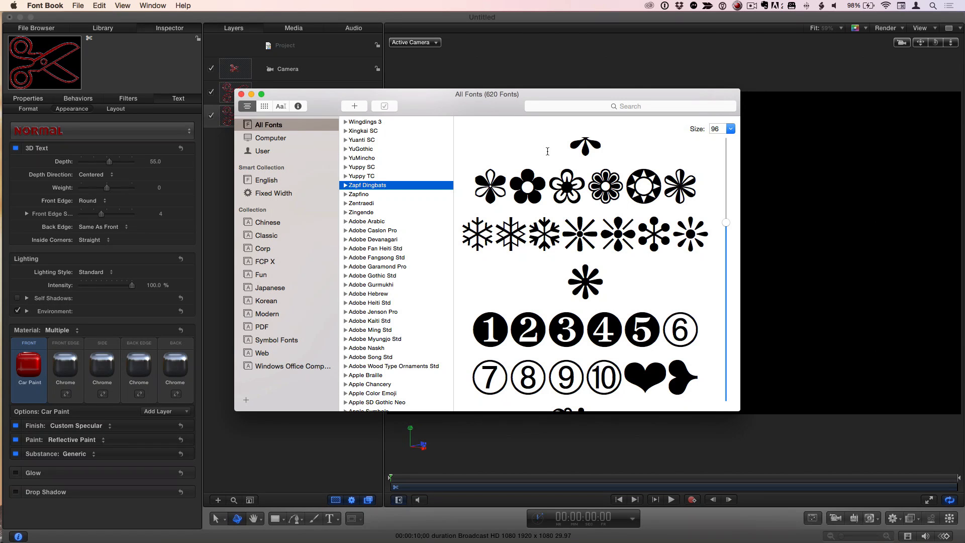
{"action": "left_click_drag", "start_coordinate": [426, 106], "coordinate": [419, 95]}
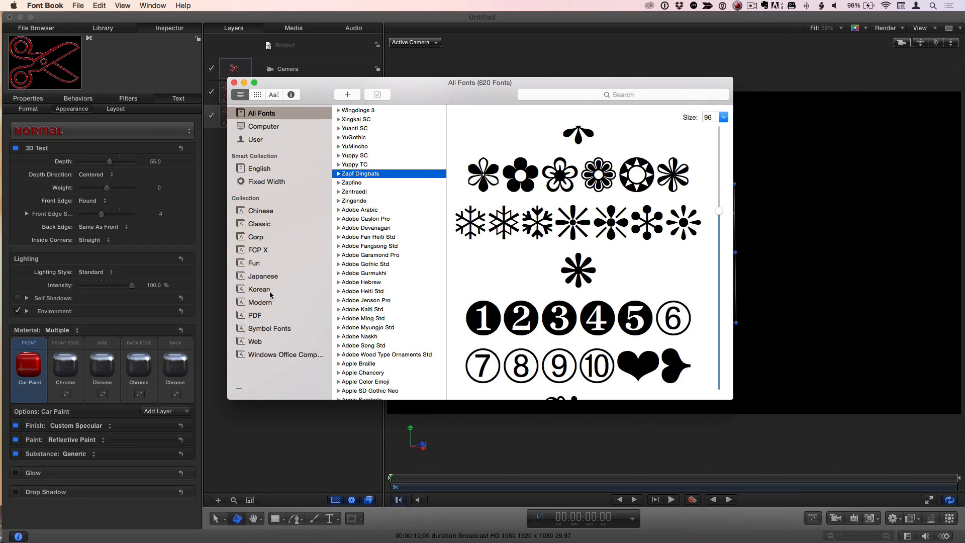
- Step through the Symbol Fonts collection to linecons and select its video camera glyph
{"action": "left_click", "coordinate": [259, 329]}
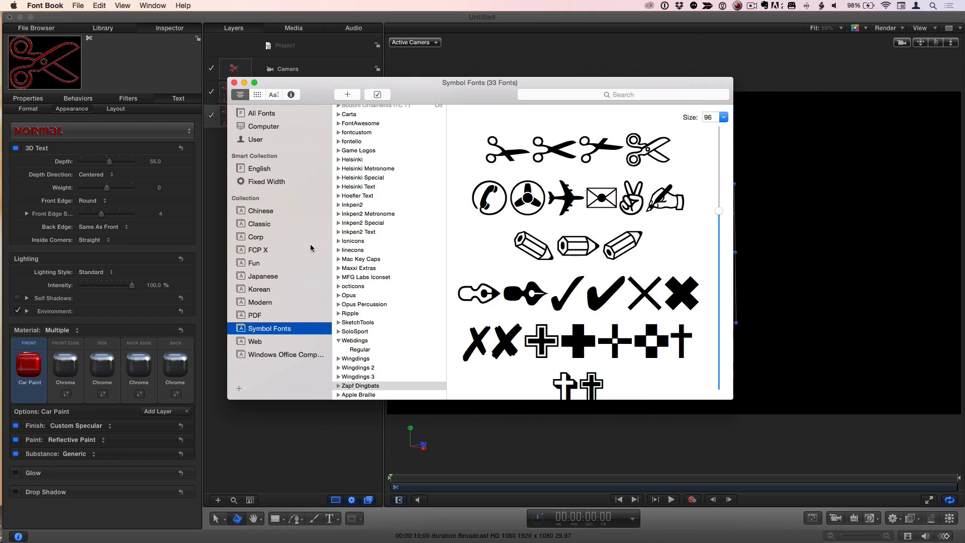
{"action": "scroll", "coordinate": [363, 181], "scroll_direction": "up", "scroll_amount": 3}
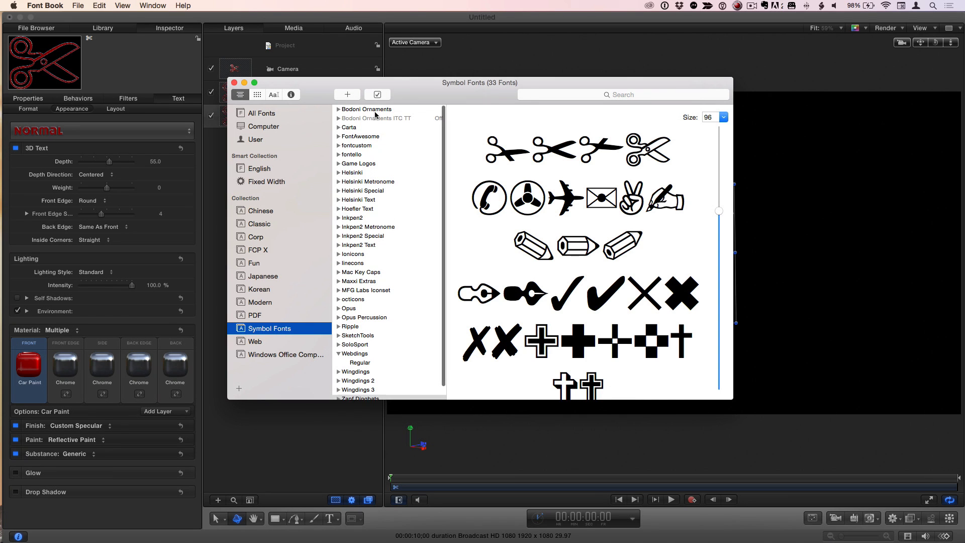
{"action": "left_click", "coordinate": [364, 109]}
{"action": "left_click", "coordinate": [363, 127]}
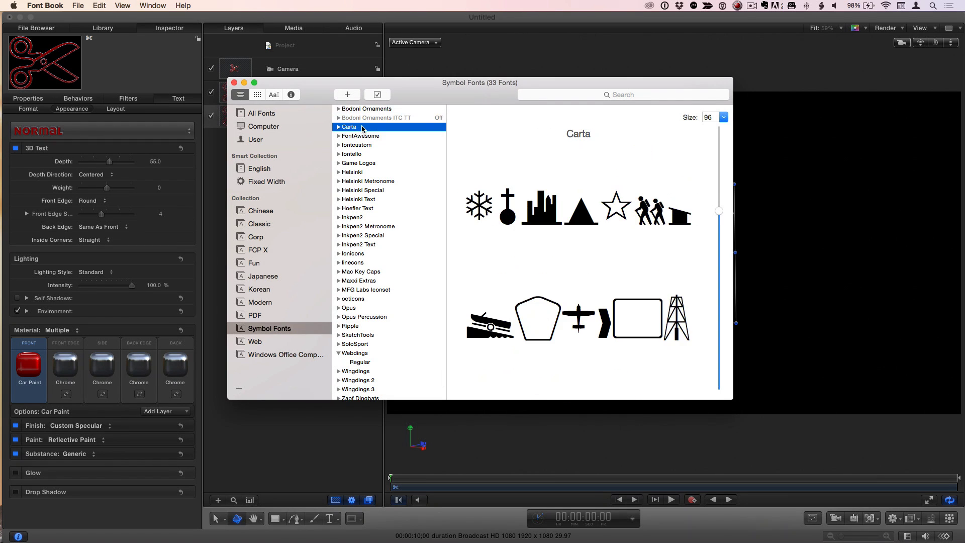
{"action": "key", "text": "Down"}
{"action": "key", "text": "Down"}
{"action": "key", "text": "Down"}
{"action": "key", "text": "Down"}
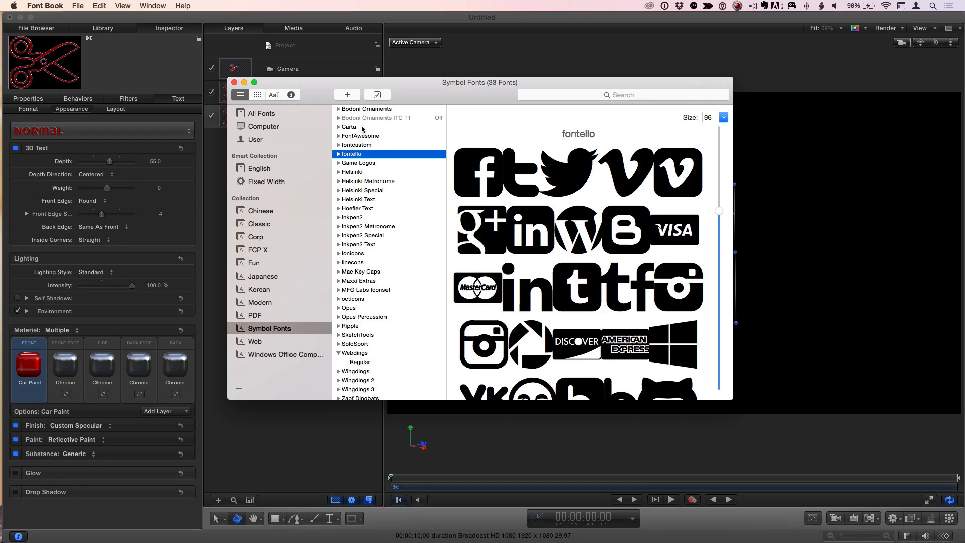
{"action": "key", "text": "Up"}
{"action": "key", "text": "Down"}
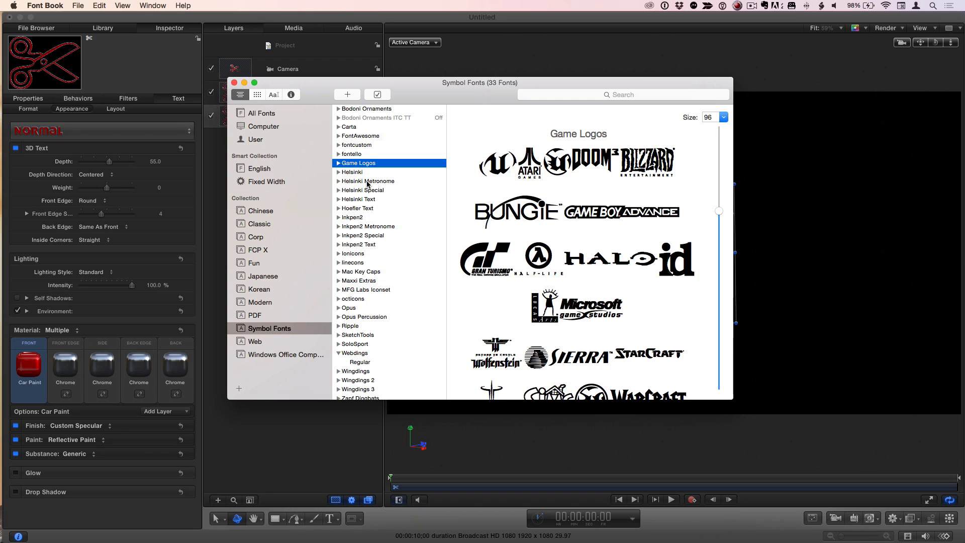
{"action": "key", "text": "Down"}
{"action": "key", "text": "Down"}
{"action": "key", "text": "Down"}
{"action": "key", "text": "Down"}
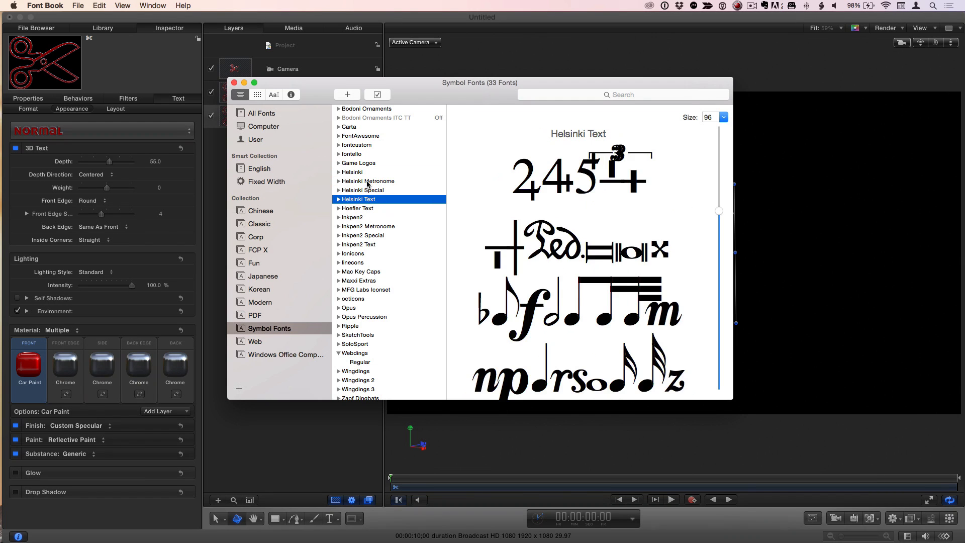
{"action": "key", "text": "Down"}
{"action": "key", "text": "Down"}
{"action": "key", "text": "Down"}
{"action": "key", "text": "Down"}
{"action": "key", "text": "Down"}
{"action": "key", "text": "Down"}
{"action": "key", "text": "Down"}
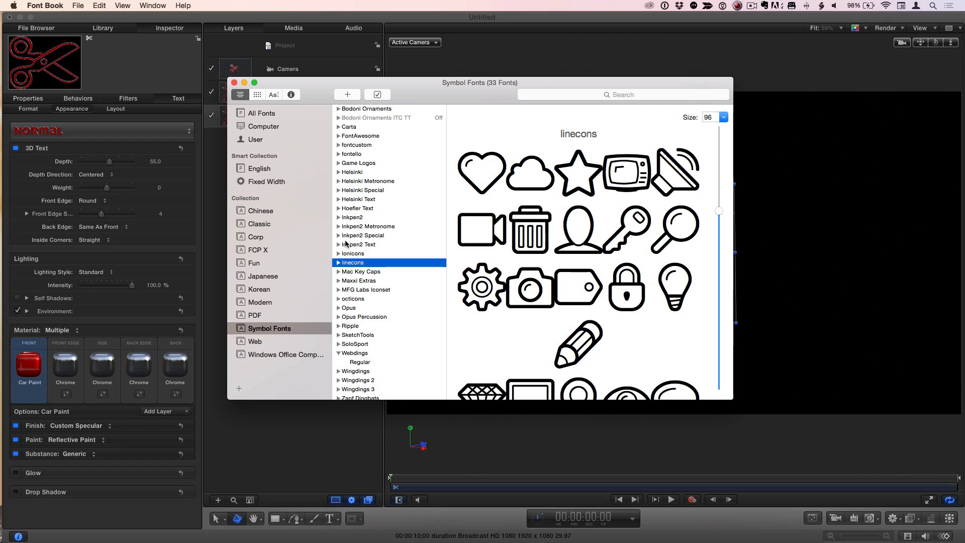
{"action": "double_click", "coordinate": [475, 231]}
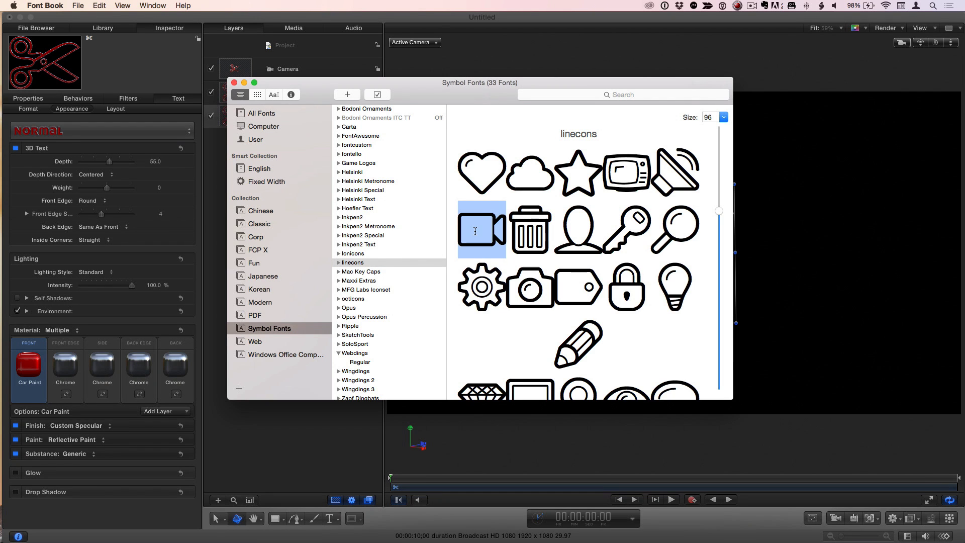
{"action": "key", "text": "super+Tab"}
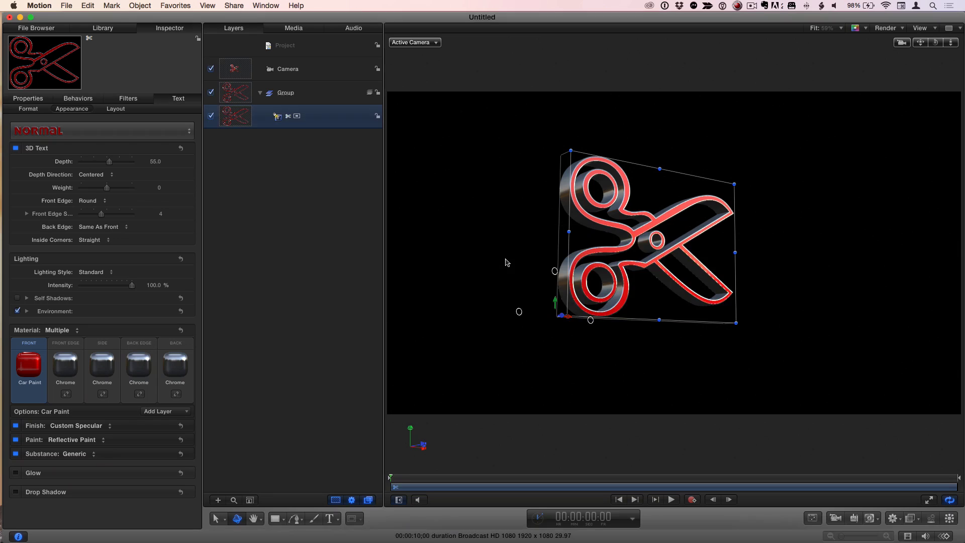
- Paste the camera glyph over the scissors and enlarge it to size 726
{"action": "double_click", "coordinate": [639, 241]}
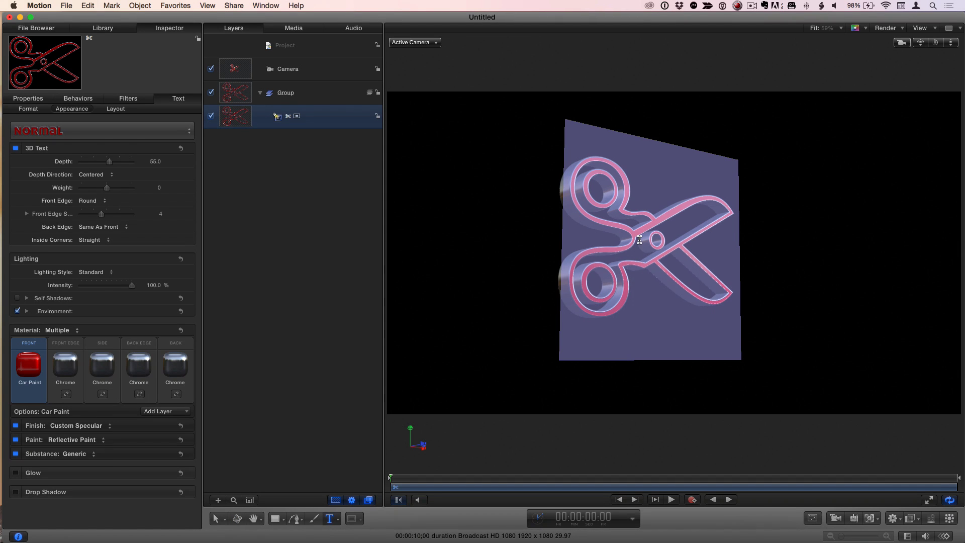
{"action": "key", "text": "super+v"}
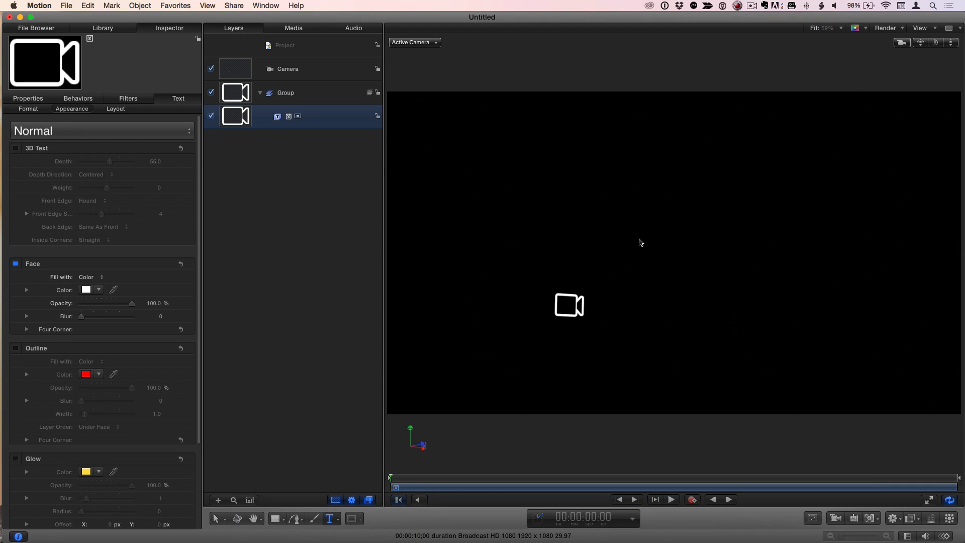
{"action": "key", "text": "Escape"}
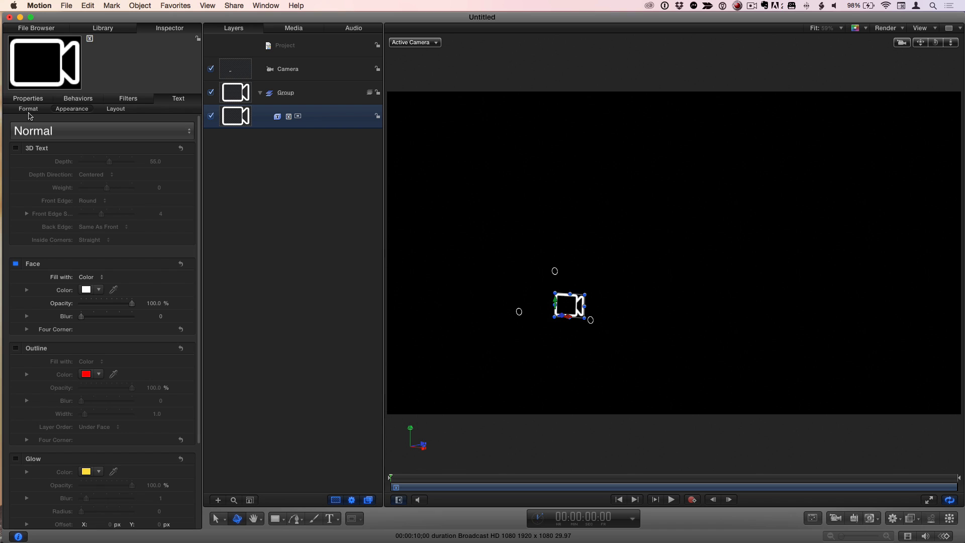
{"action": "left_click", "coordinate": [29, 109]}
{"action": "left_click_drag", "start_coordinate": [153, 187], "coordinate": [154, 151]}
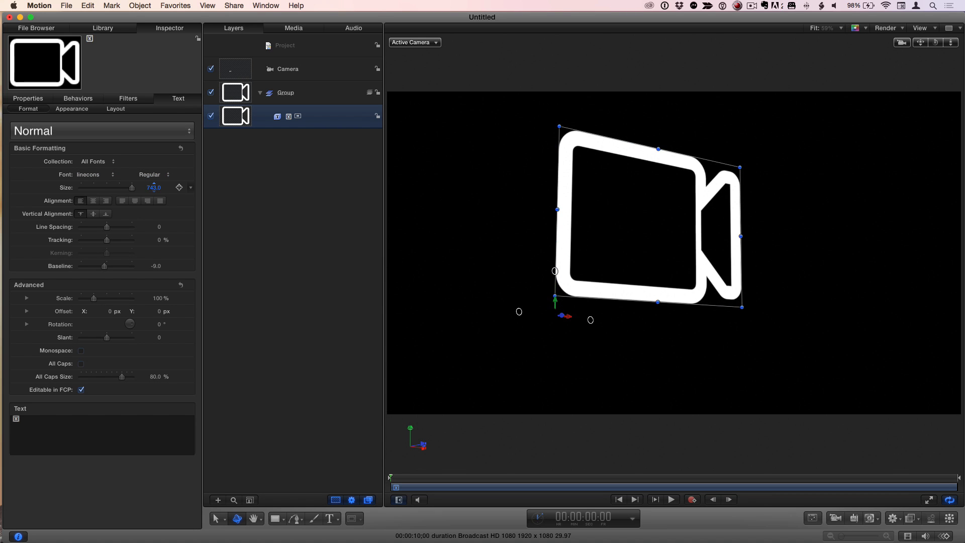
- Turn the camera glyph into 3D text and orbit around it to check
{"action": "left_click", "coordinate": [77, 110]}
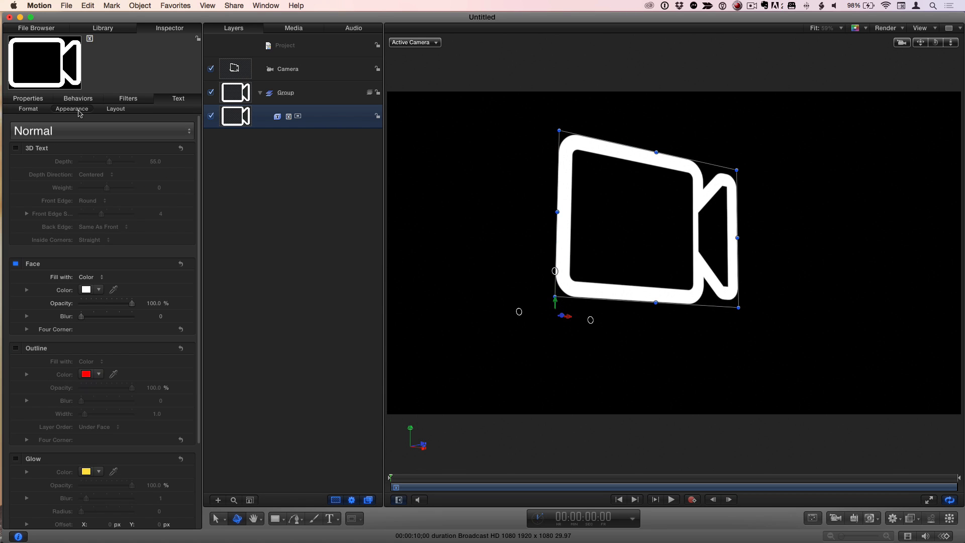
{"action": "left_click", "coordinate": [16, 148]}
{"action": "left_click", "coordinate": [351, 227]}
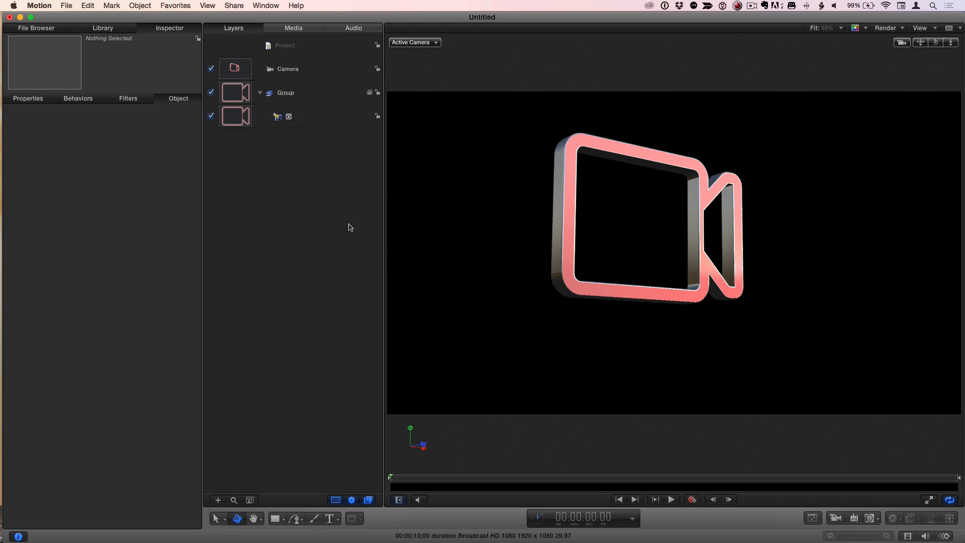
{"action": "mouse_move", "coordinate": [935, 42]}
{"action": "left_mouse_down"}
{"action": "mouse_move", "coordinate": [573, 48]}
{"action": "mouse_move", "coordinate": [935, 42]}
{"action": "left_mouse_up"}
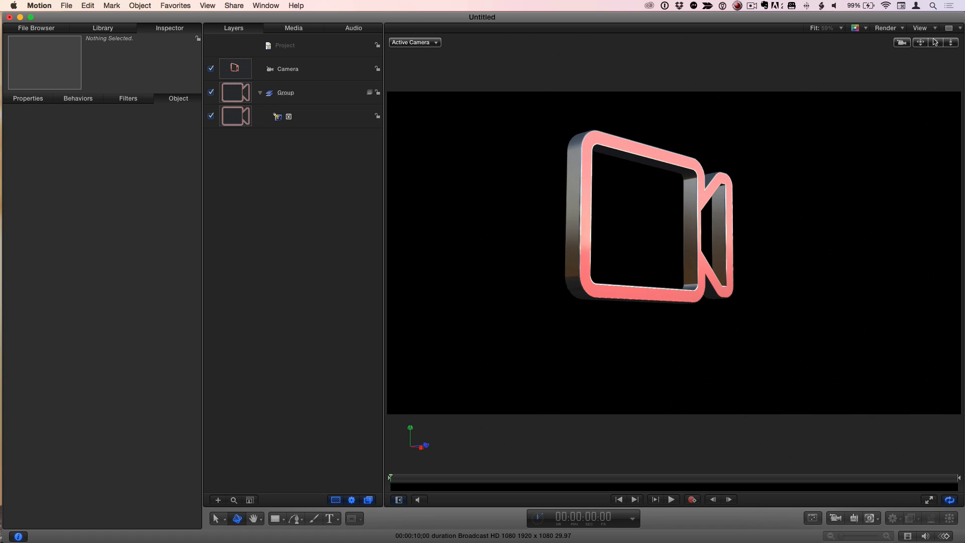
{"action": "key", "text": "super+Tab"}
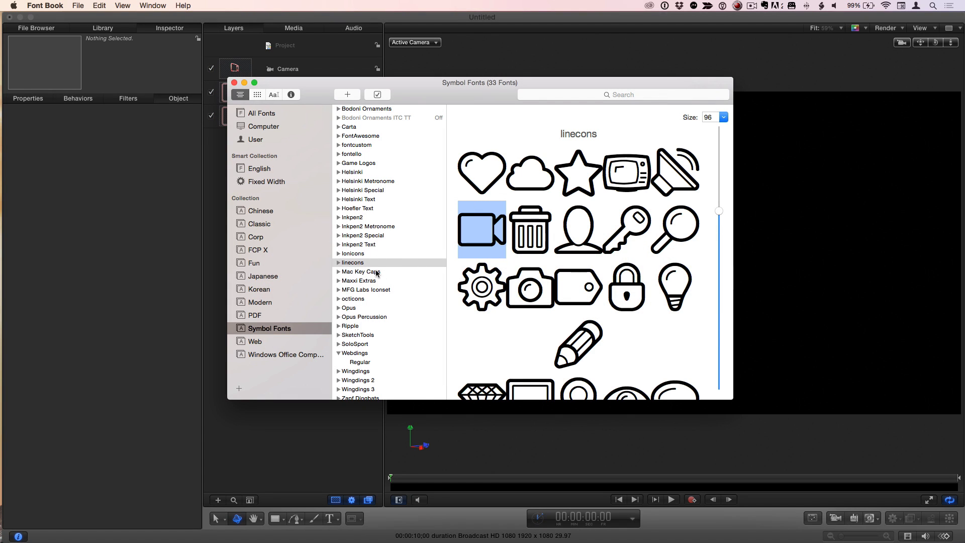
- Select the linecons trash-can glyph in Font Book and return to Motion
{"action": "scroll", "coordinate": [377, 272], "scroll_direction": "down", "scroll_amount": 1}
{"action": "left_click", "coordinate": [523, 233]}
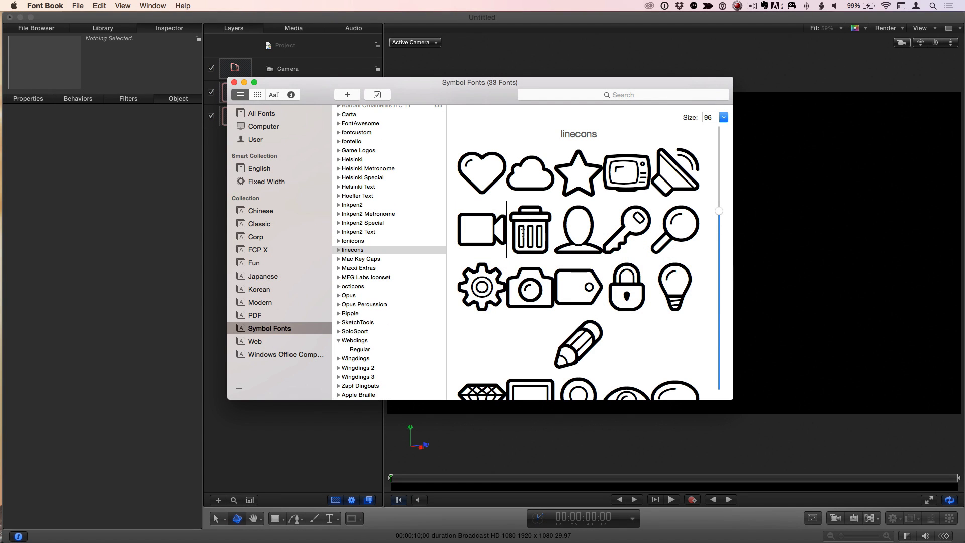
{"action": "double_click", "coordinate": [522, 232]}
{"action": "key", "text": "super+Tab"}
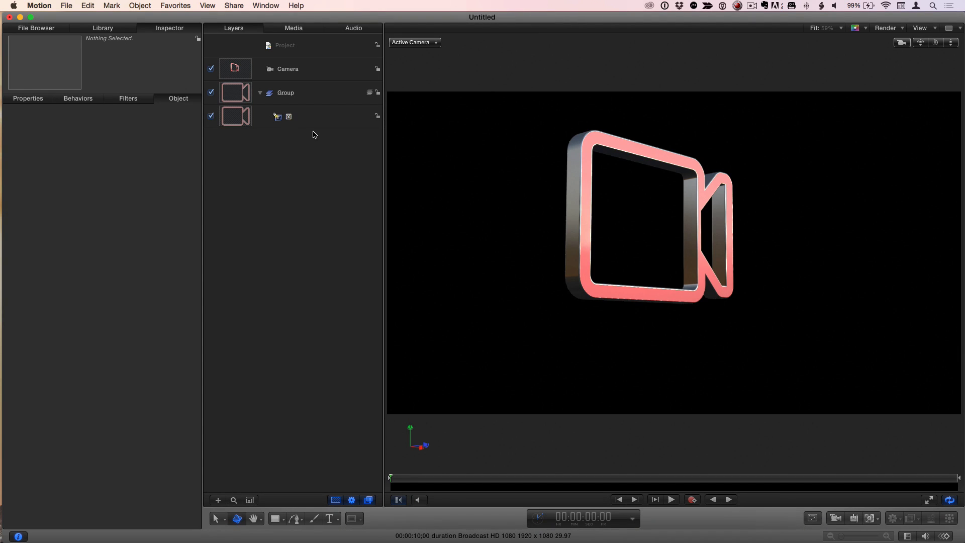
- Replace the camera glyph in the symbol text layer with the pasted trash-can glyph
{"action": "left_click", "coordinate": [307, 119]}
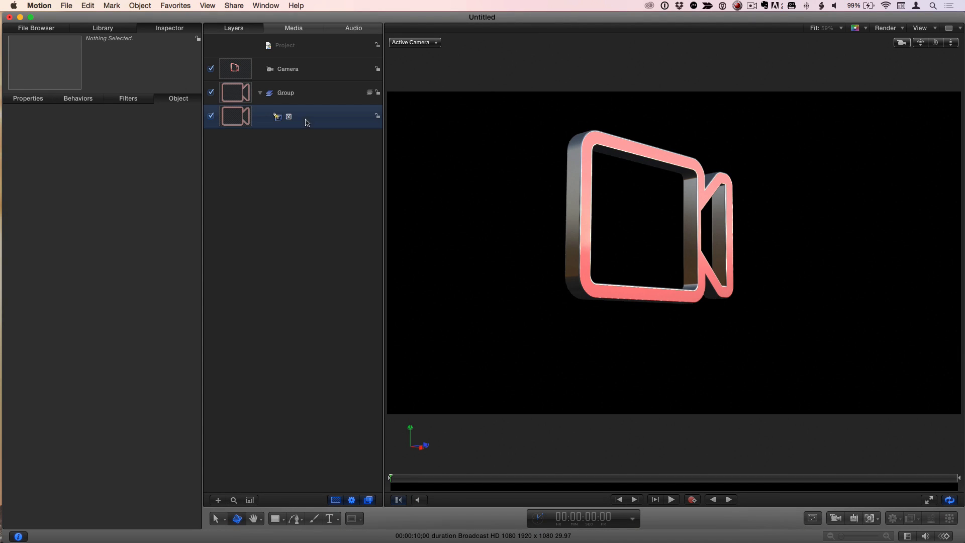
{"action": "double_click", "coordinate": [590, 249]}
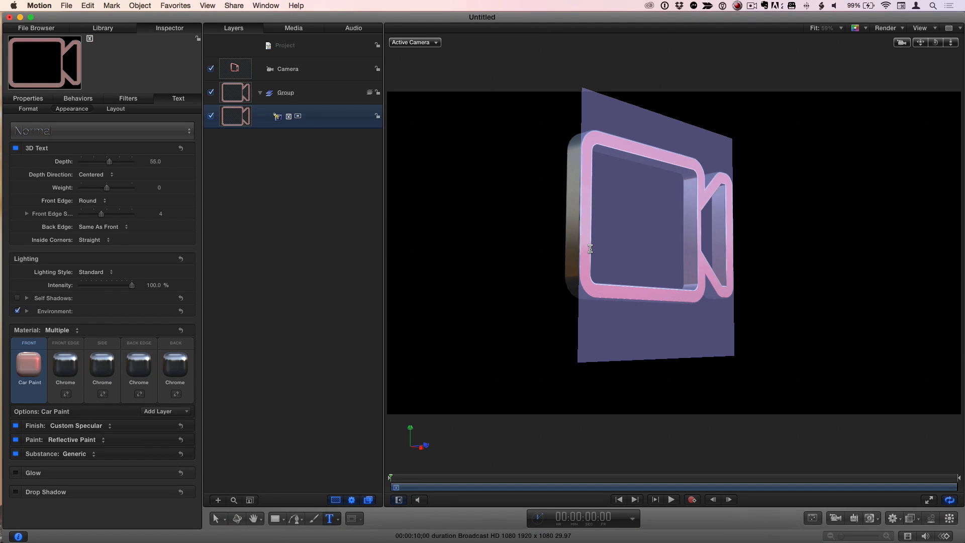
{"action": "key", "text": "super+v"}
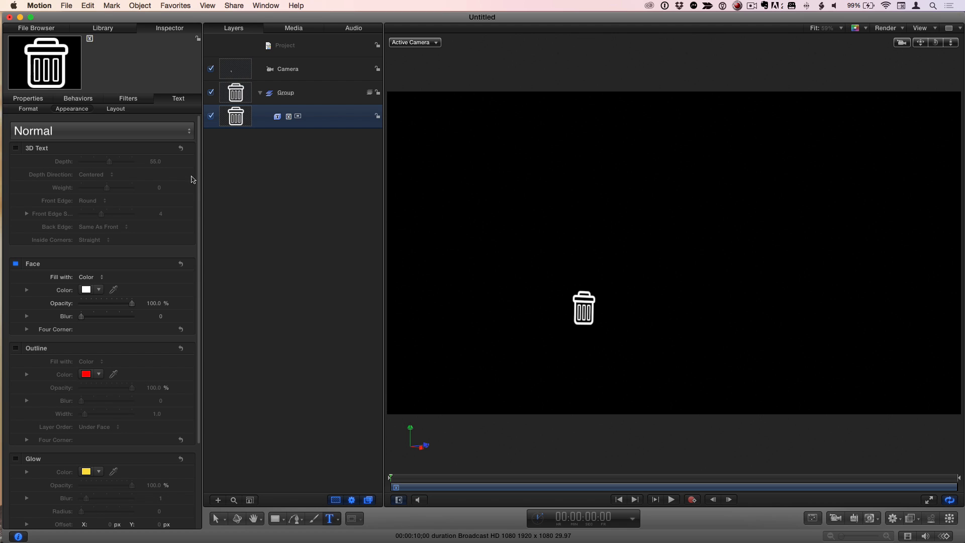
{"action": "key", "text": "Escape"}
- Set the trash-can text size to 510, make it 3D text, and orbit to inspect it
{"action": "left_click", "coordinate": [36, 111]}
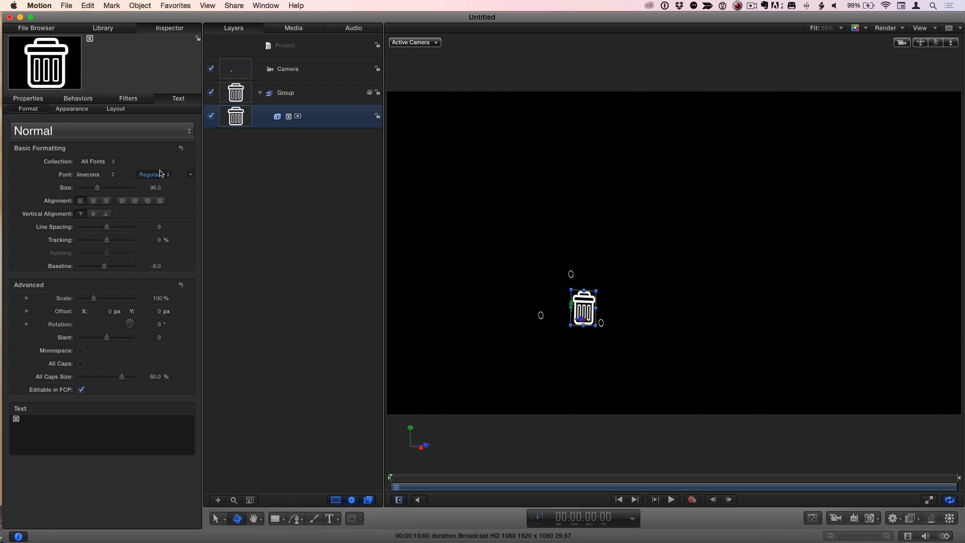
{"action": "left_click_drag", "start_coordinate": [155, 188], "coordinate": [211, 187]}
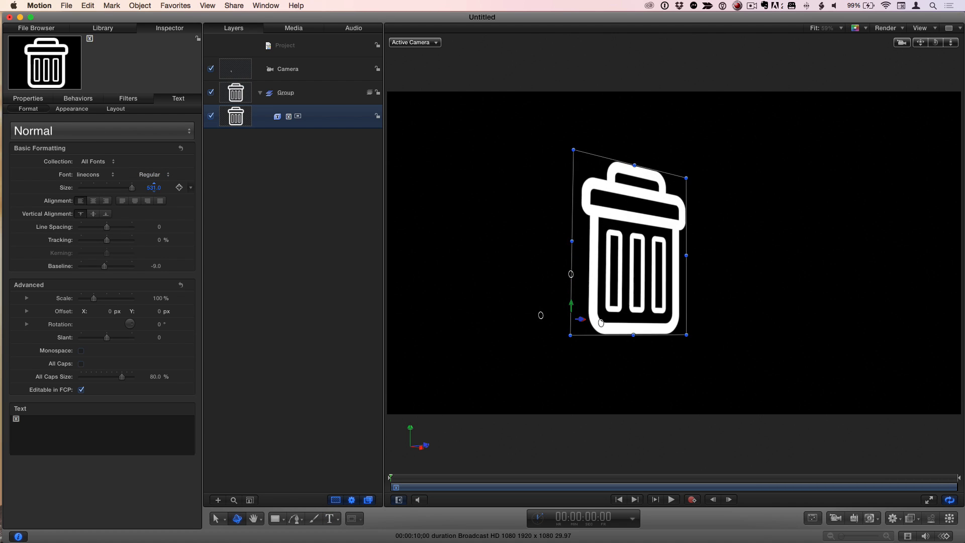
{"action": "left_click", "coordinate": [71, 109]}
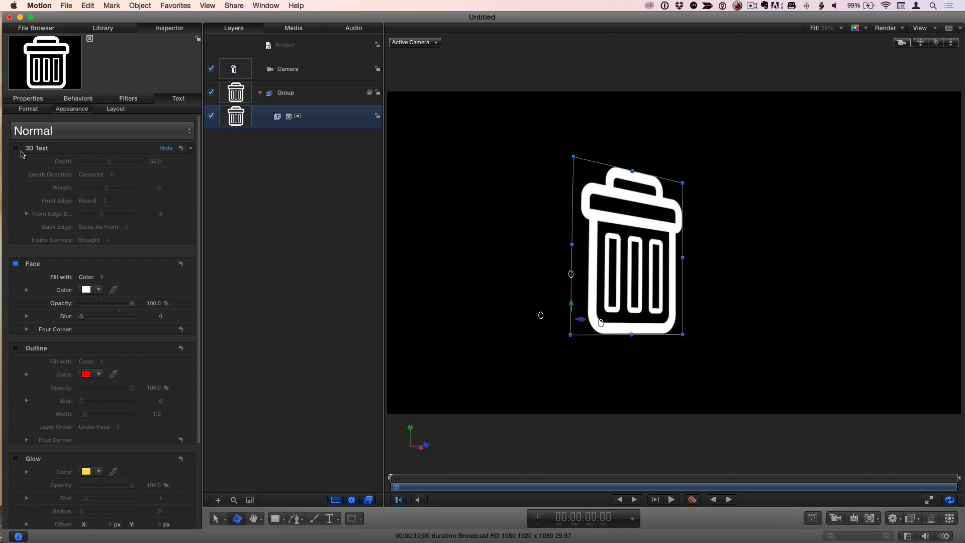
{"action": "left_click", "coordinate": [15, 148]}
{"action": "left_click", "coordinate": [279, 200]}
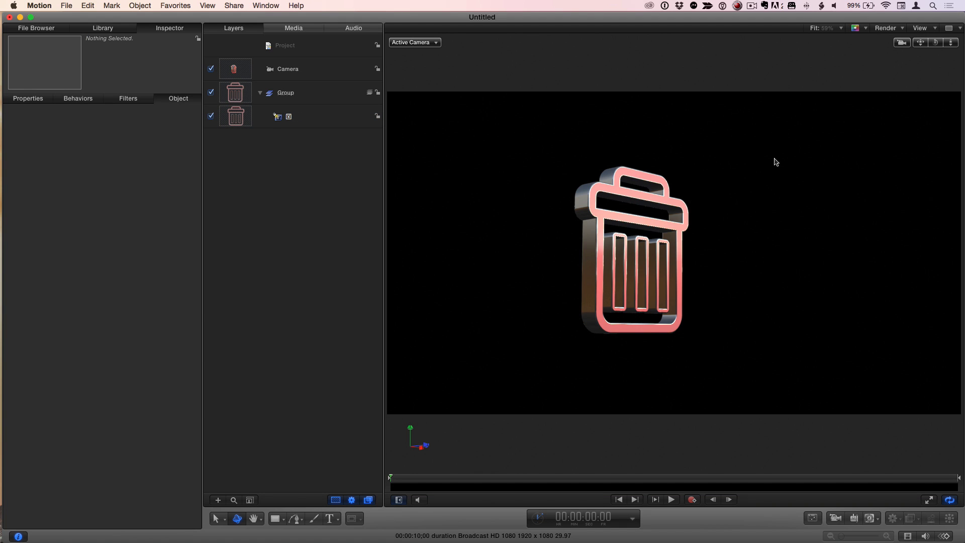
{"action": "mouse_move", "coordinate": [936, 43]}
{"action": "left_mouse_down"}
{"action": "mouse_move", "coordinate": [884, 43]}
{"action": "mouse_move", "coordinate": [923, 43]}
{"action": "left_mouse_up"}
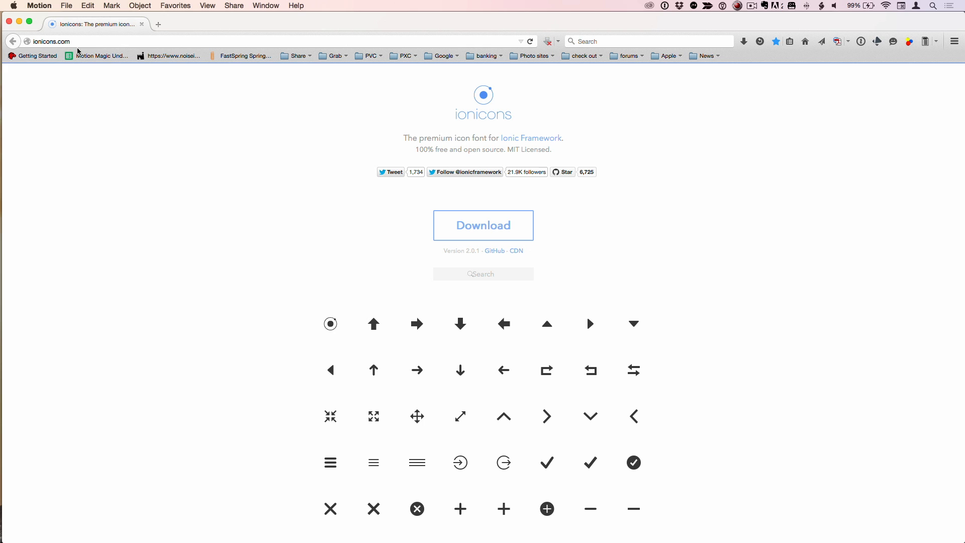
- Leave ionicons.com and show the downloaded ionicons-2.0.1 folder with its fonts subfolder in Finder
{"action": "left_click", "coordinate": [369, 153]}
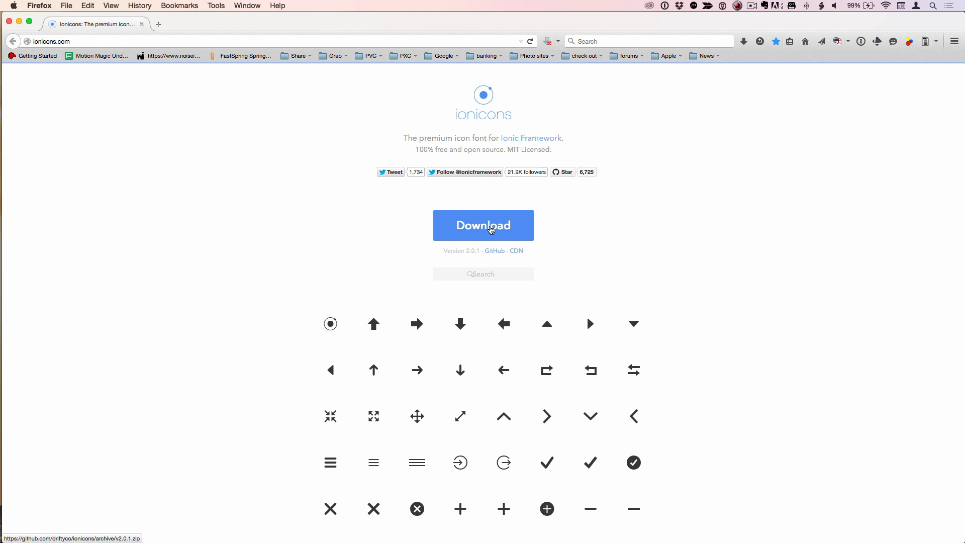
{"action": "key", "text": "super+Tab"}
{"action": "key", "text": "super+Tab"}
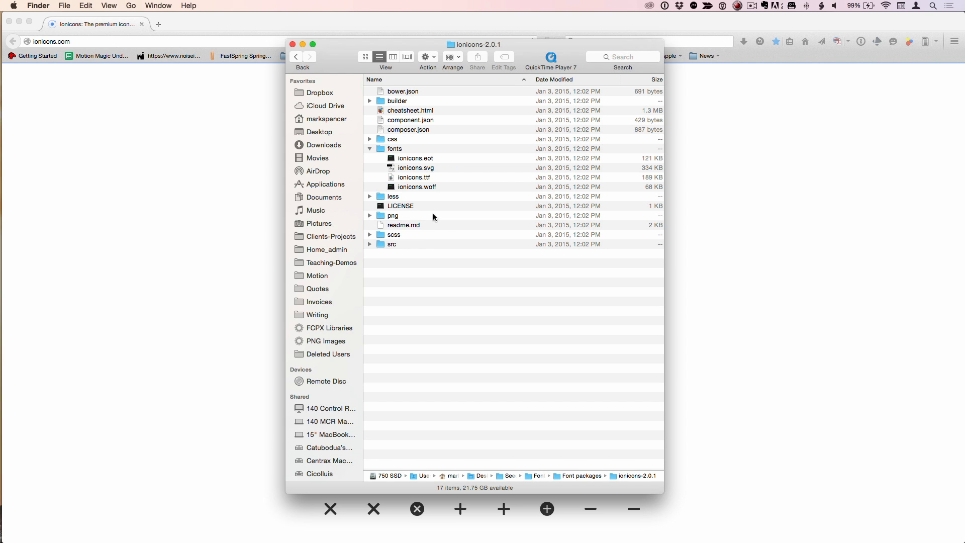
- Drag cheatsheet.html from the ionicons-2.0.1 folder into Firefox to view the Ionicons cheatsheet
{"action": "left_click", "coordinate": [418, 179]}
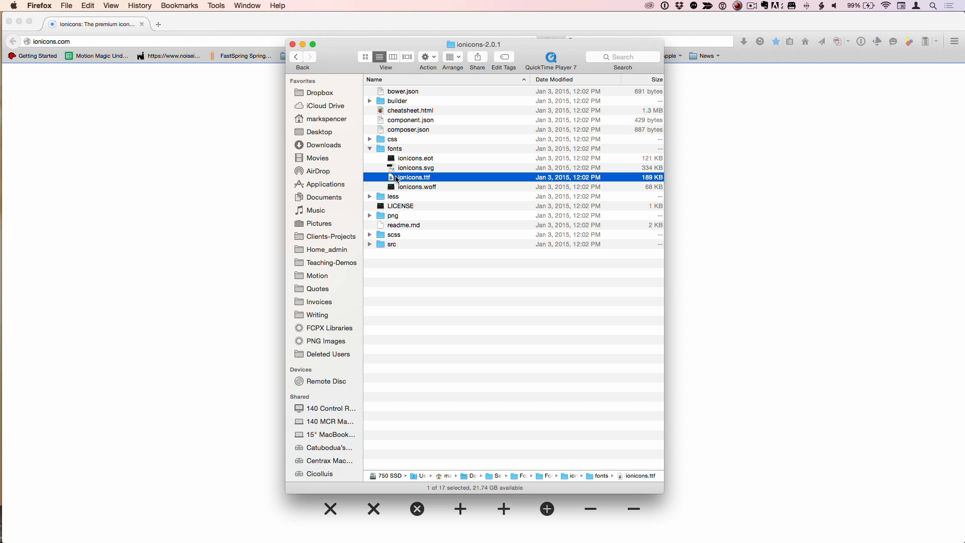
{"action": "left_click", "coordinate": [413, 111]}
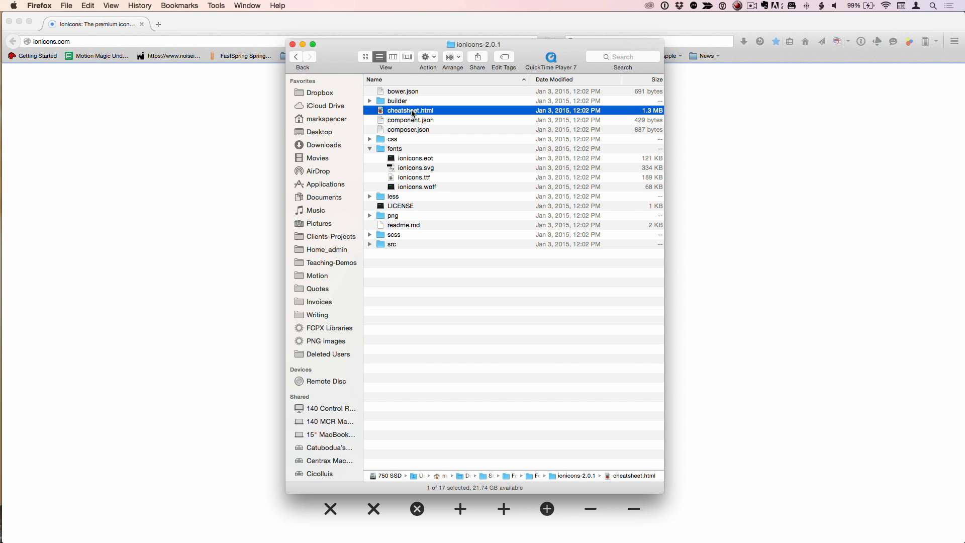
{"action": "key", "text": "super+Tab"}
{"action": "left_click_drag", "start_coordinate": [413, 114], "coordinate": [413, 114]}
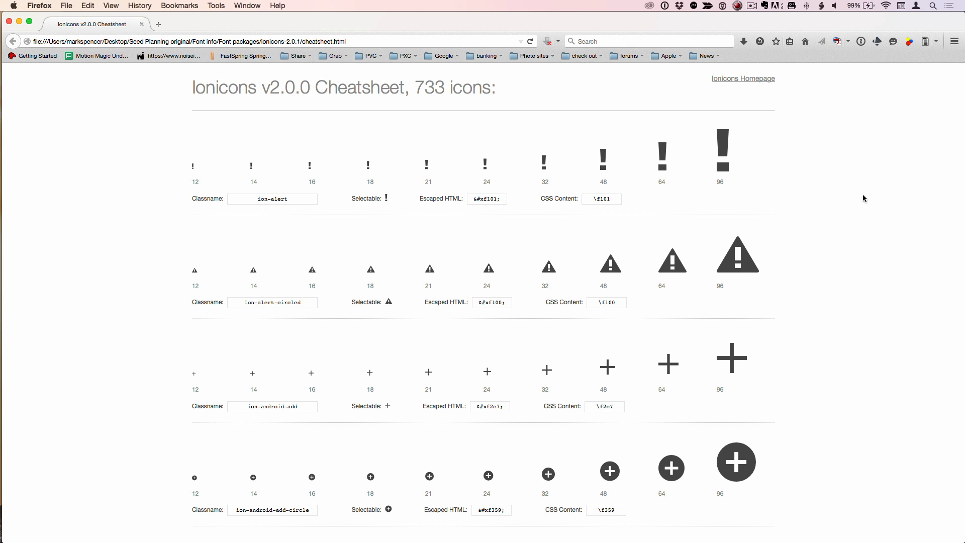
- Scroll down through the Ionicons cheatsheet icon list
{"action": "scroll", "coordinate": [864, 199], "scroll_direction": "down", "scroll_amount": 10}
{"action": "scroll", "coordinate": [864, 199], "scroll_direction": "down", "scroll_amount": 10}
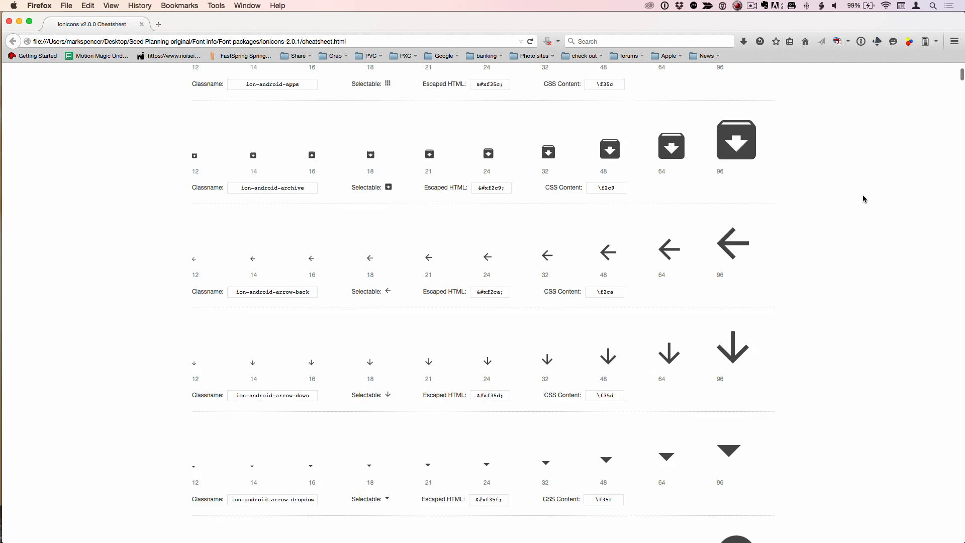
{"action": "scroll", "coordinate": [863, 199], "scroll_direction": "down", "scroll_amount": 7}
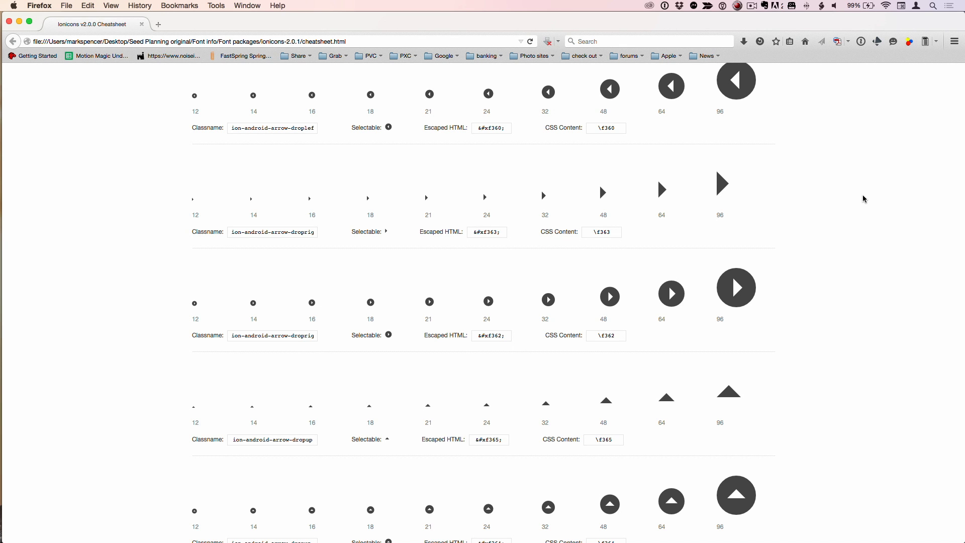
{"action": "scroll", "coordinate": [864, 198], "scroll_direction": "down", "scroll_amount": 2}
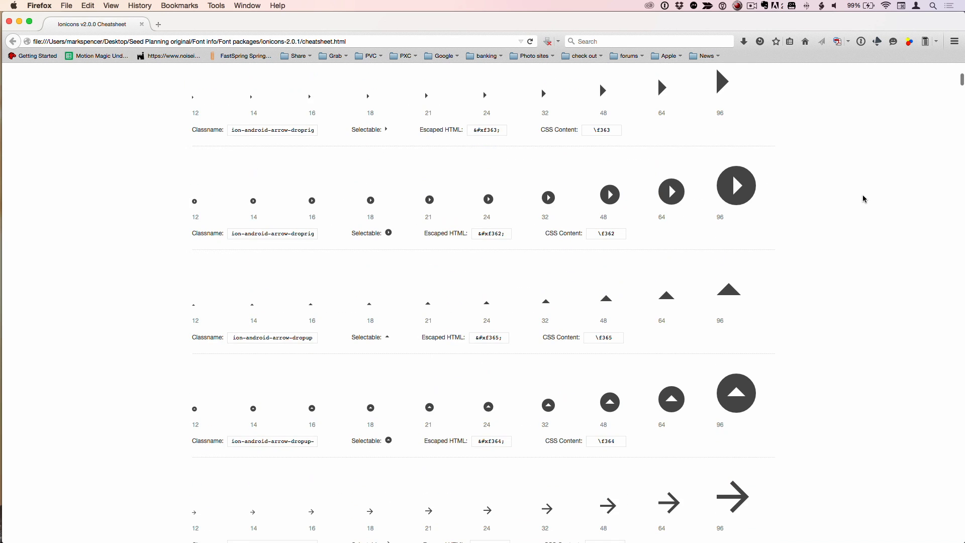
{"action": "key", "text": "super+c"}
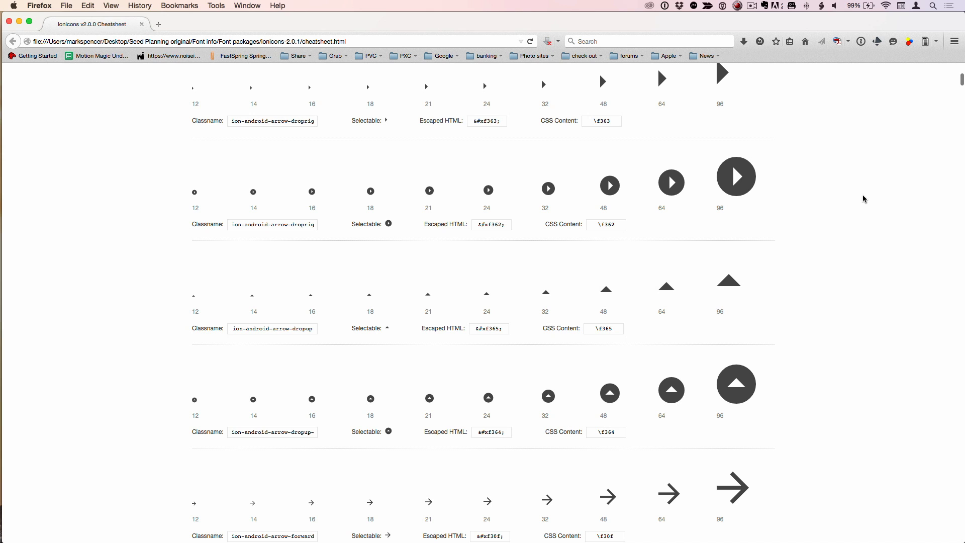
- Search the cheatsheet for 'wren', select the ion-wrench sample glyph, and return to Motion
{"action": "key", "text": "super+f"}
{"action": "key", "text": "super+Tab"}
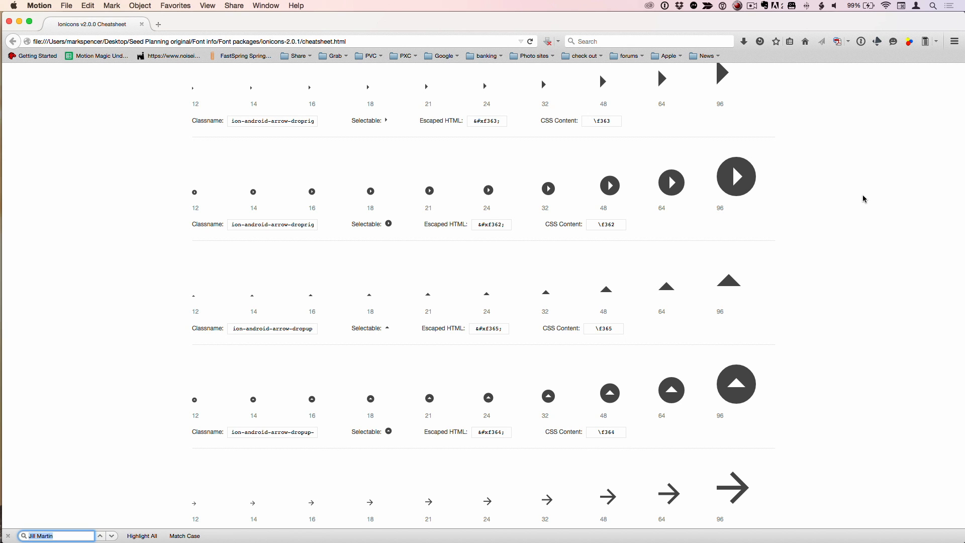
{"action": "type", "text": "wrench"}
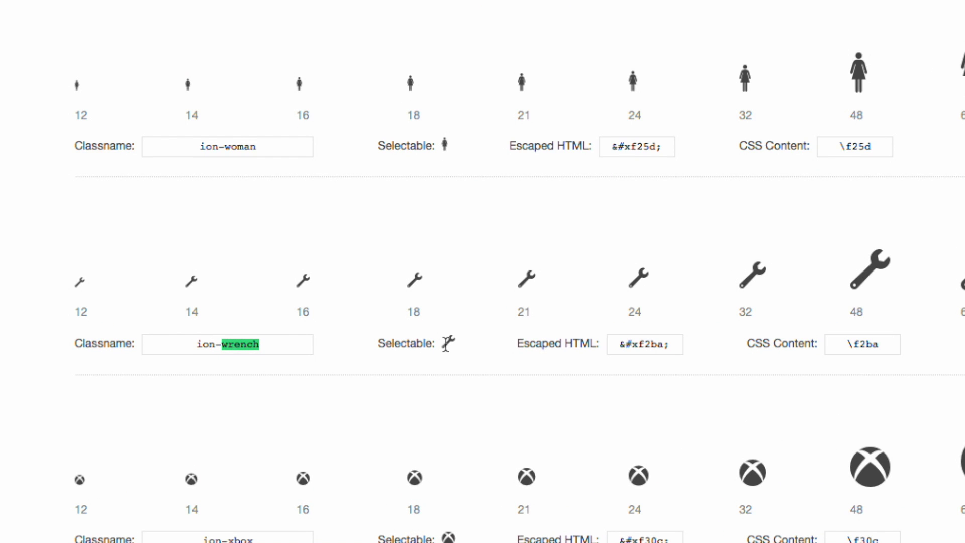
{"action": "left_click_drag", "start_coordinate": [445, 346], "coordinate": [459, 348]}
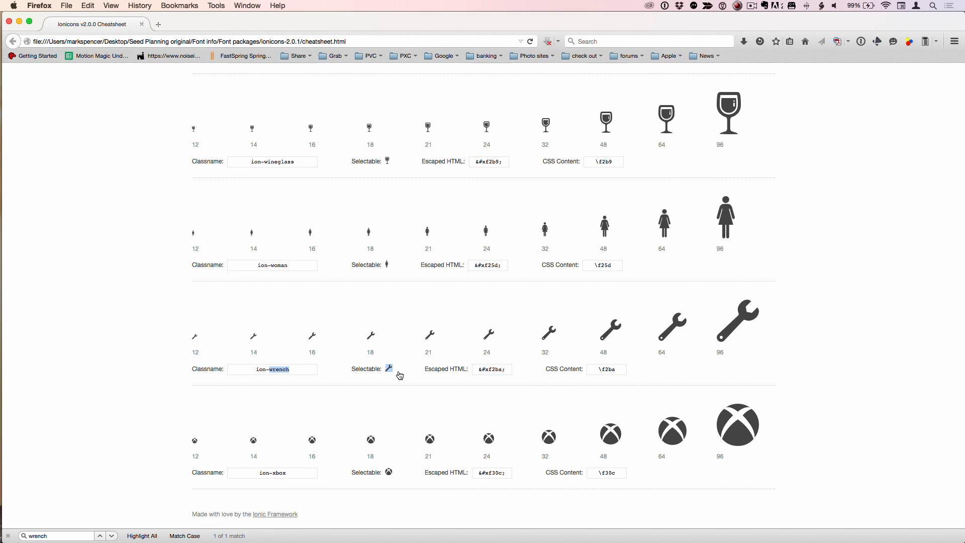
{"action": "key", "text": "super+Tab"}
{"action": "key", "text": "super+Tab"}
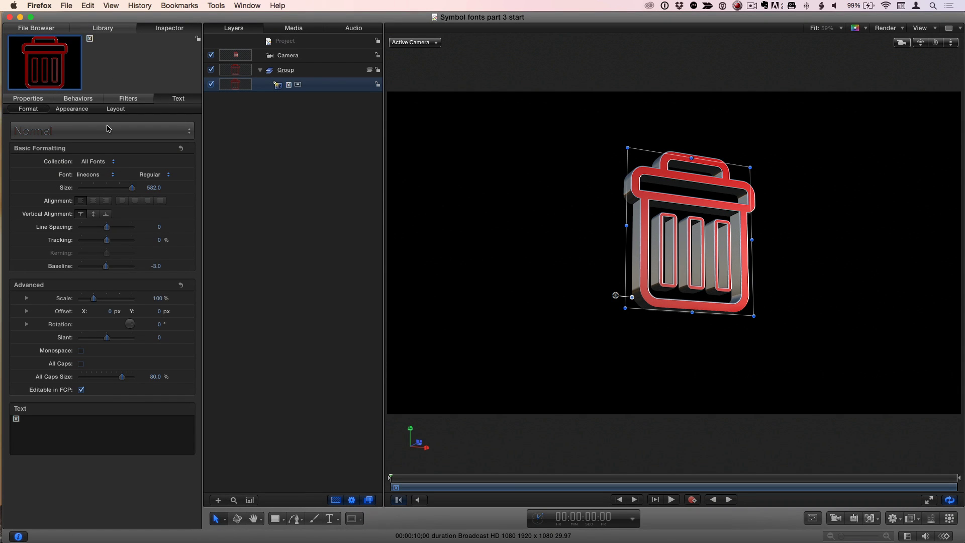
- Change the text layer's font from linecons to Ionicons via the Symbol Fonts collection
{"action": "left_click", "coordinate": [100, 174]}
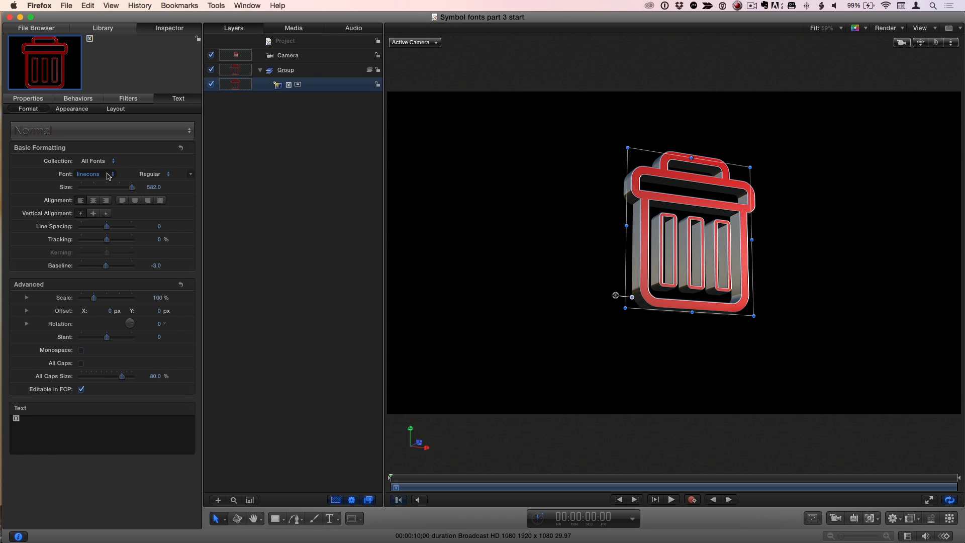
{"action": "left_click", "coordinate": [108, 176]}
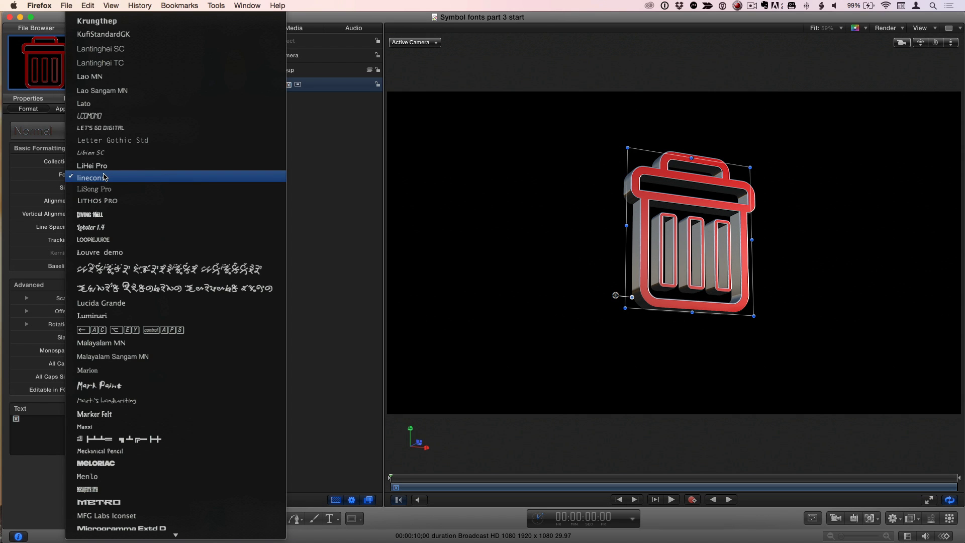
{"action": "left_click", "coordinate": [69, 177]}
{"action": "left_click", "coordinate": [106, 163]}
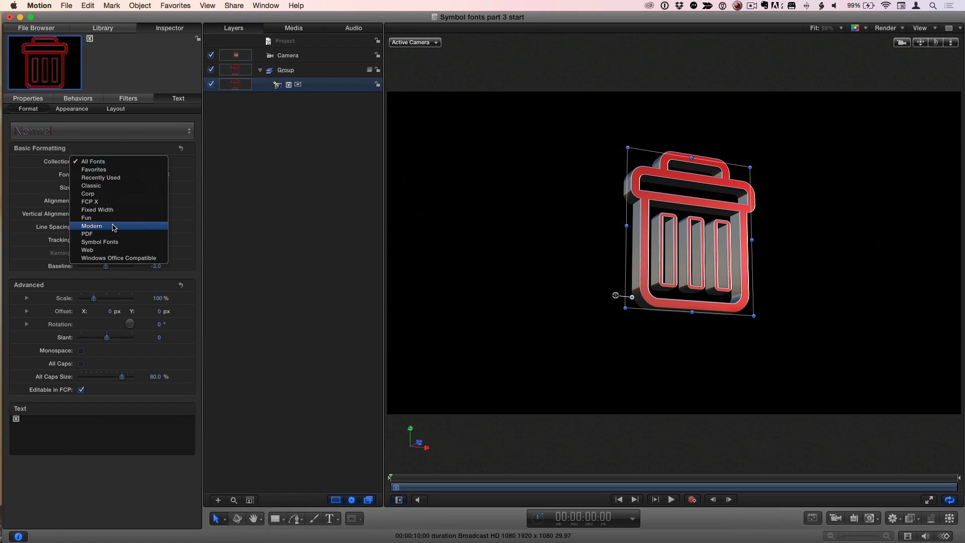
{"action": "left_click", "coordinate": [136, 244]}
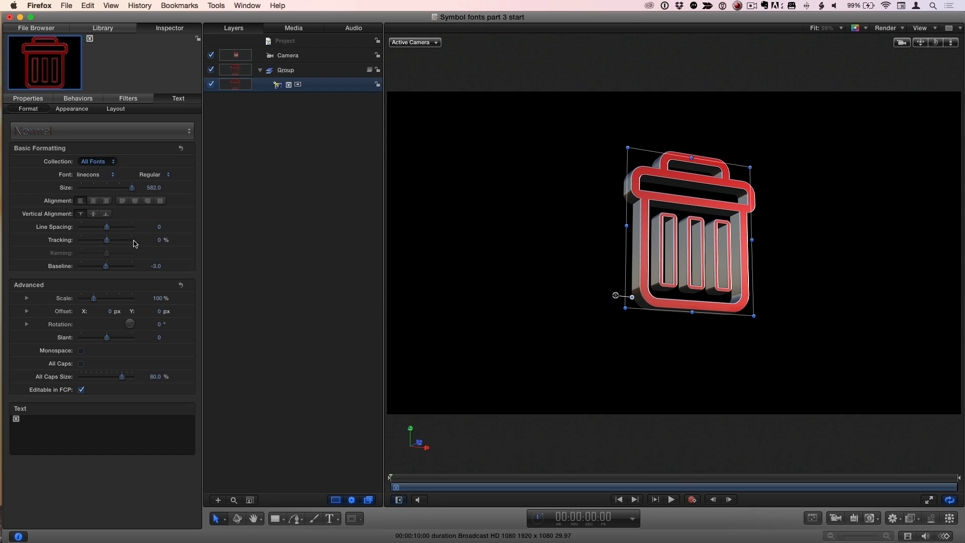
{"action": "left_click", "coordinate": [113, 176]}
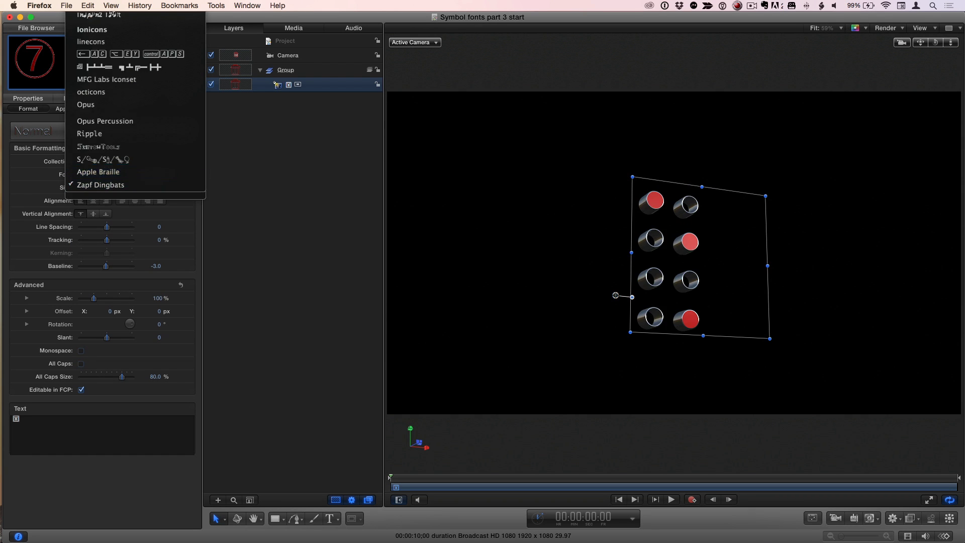
{"action": "left_click", "coordinate": [110, 52]}
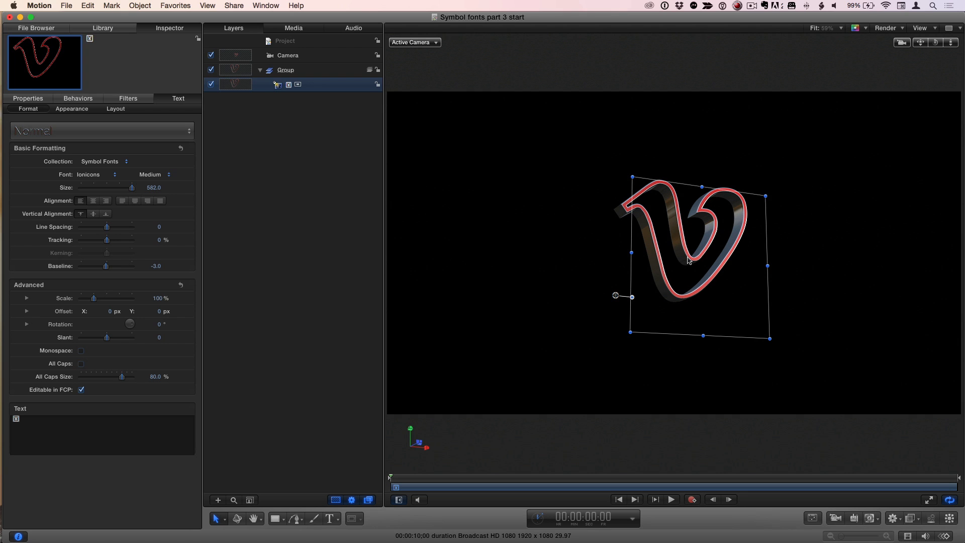
- Paste the wrench glyph into the 3D text, set size 1128, shift it left-down, and orbit
{"action": "double_click", "coordinate": [688, 259]}
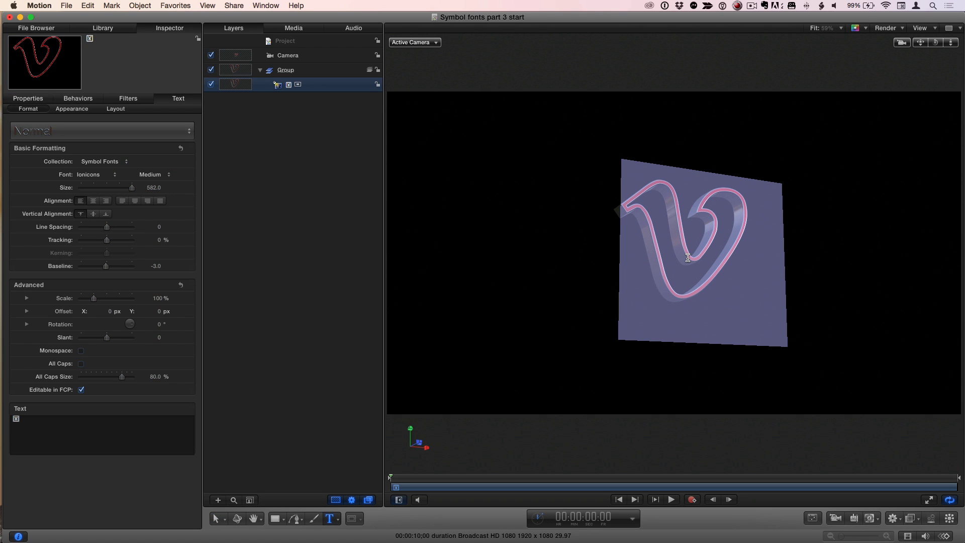
{"action": "key", "text": "super+v"}
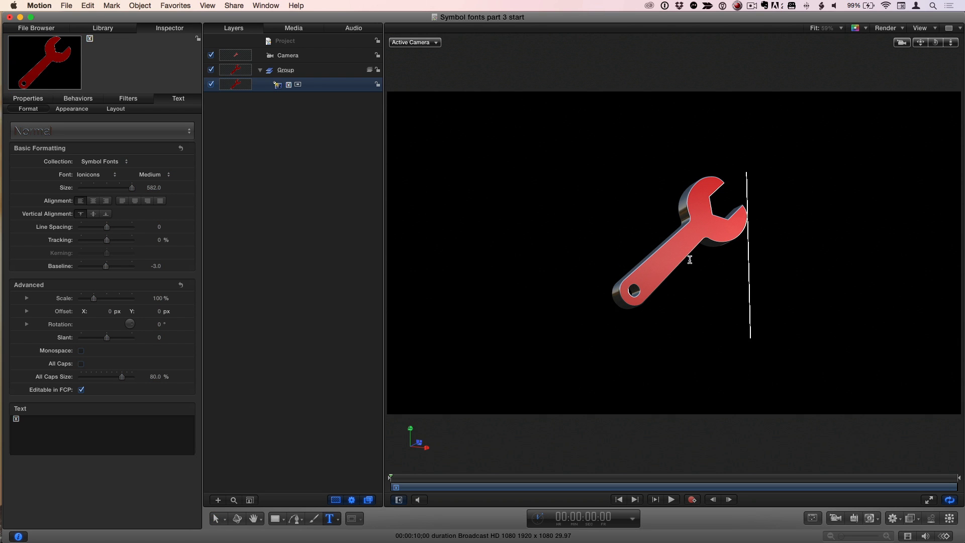
{"action": "key", "text": "Escape"}
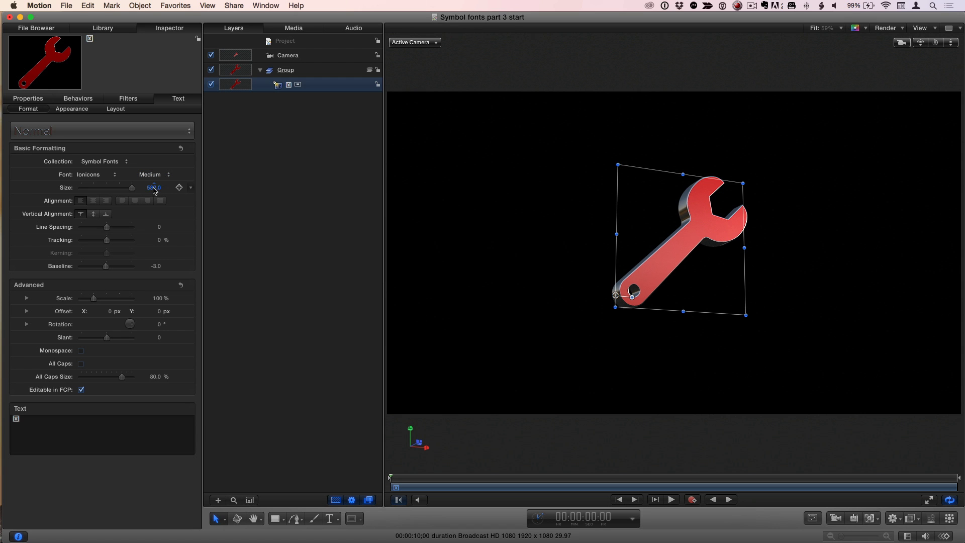
{"action": "left_click_drag", "start_coordinate": [153, 191], "coordinate": [498, 234]}
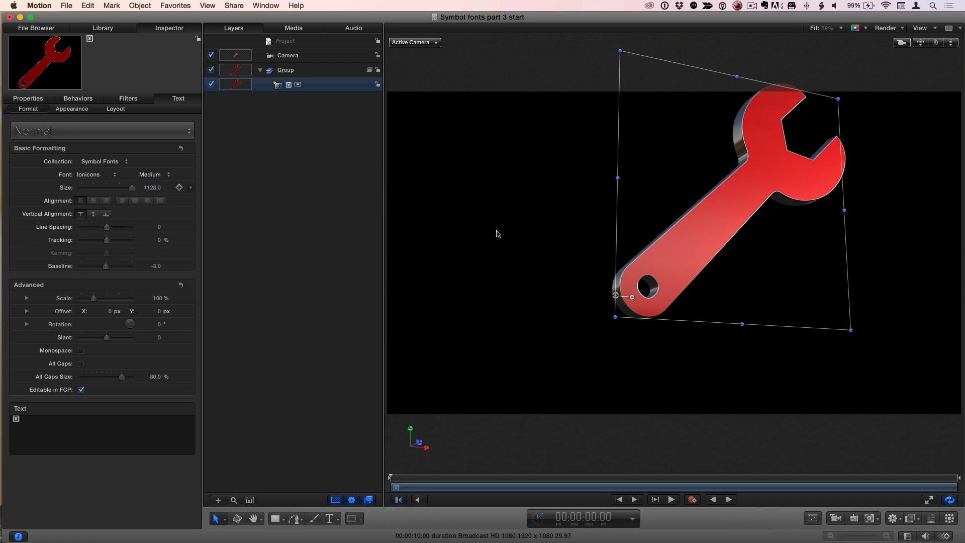
{"action": "left_click_drag", "start_coordinate": [698, 237], "coordinate": [654, 273]}
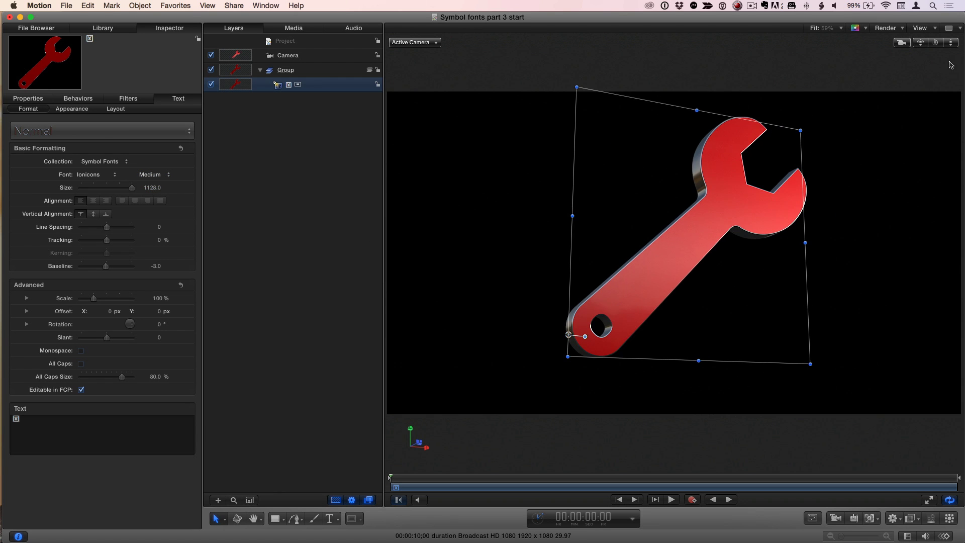
{"action": "mouse_move", "coordinate": [935, 45]}
{"action": "left_mouse_down"}
{"action": "mouse_move", "coordinate": [855, 46]}
{"action": "mouse_move", "coordinate": [949, 47]}
{"action": "left_mouse_up"}
- In Firefox, scroll the cheatsheet up past the trash rows to social-windows and wordpress
{"action": "key", "text": "super+Tab"}
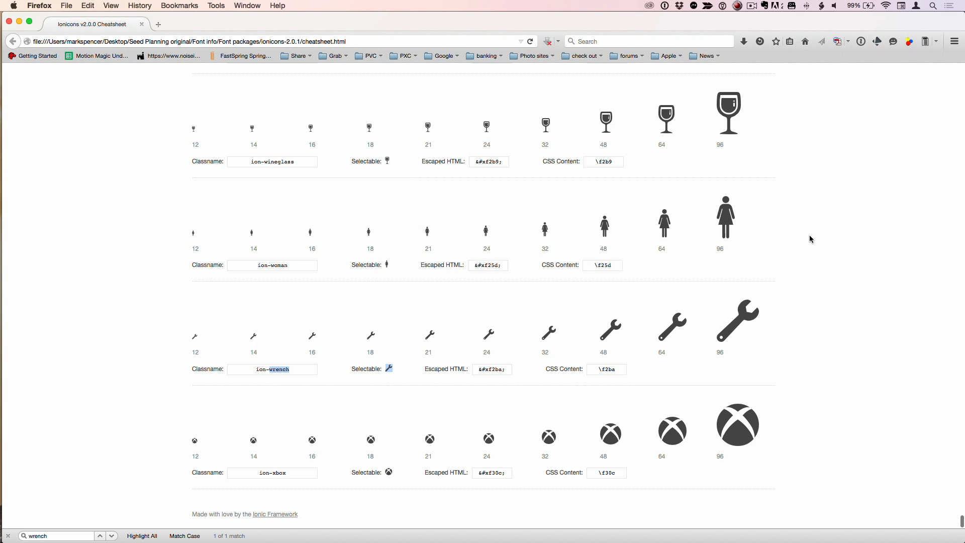
{"action": "scroll", "coordinate": [793, 324], "scroll_direction": "up", "scroll_amount": 10}
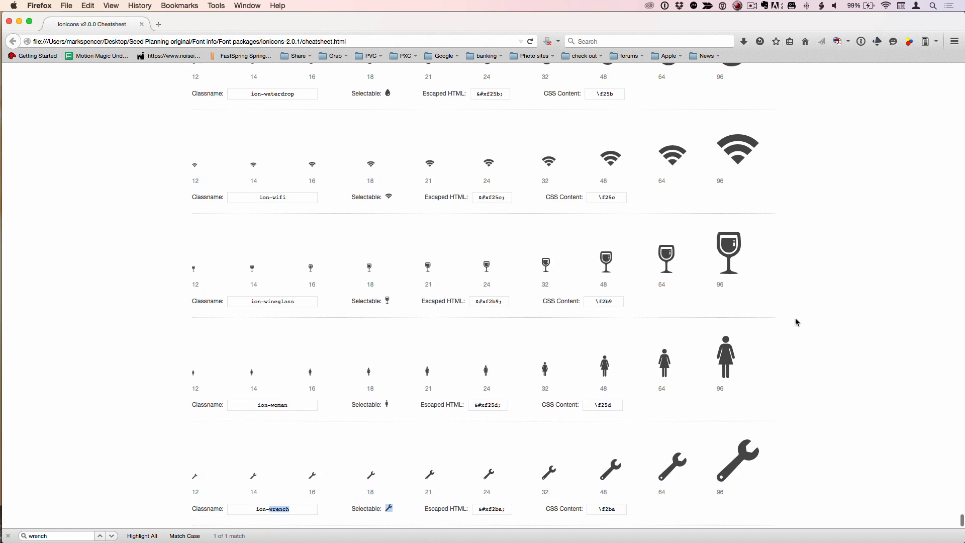
{"action": "scroll", "coordinate": [795, 322], "scroll_direction": "up", "scroll_amount": 10}
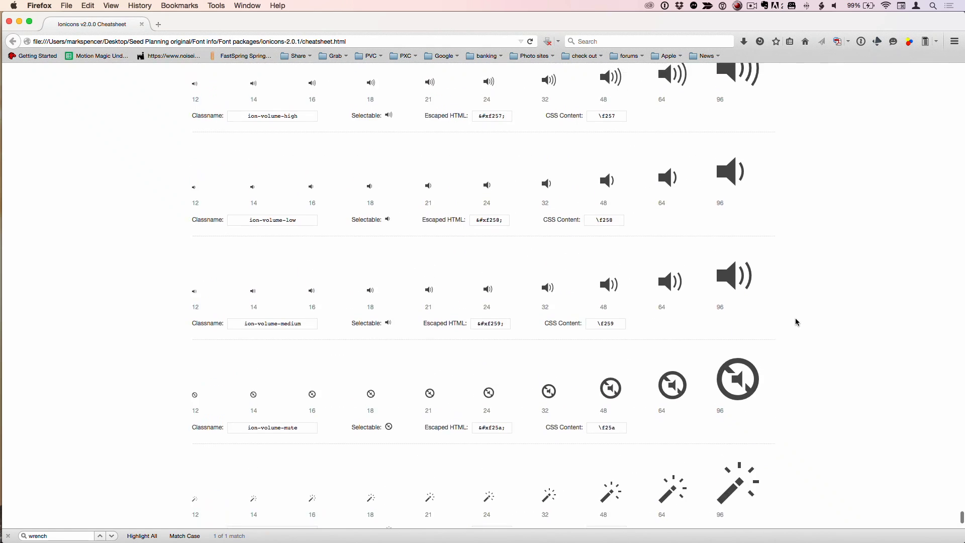
{"action": "scroll", "coordinate": [796, 322], "scroll_direction": "up", "scroll_amount": 15}
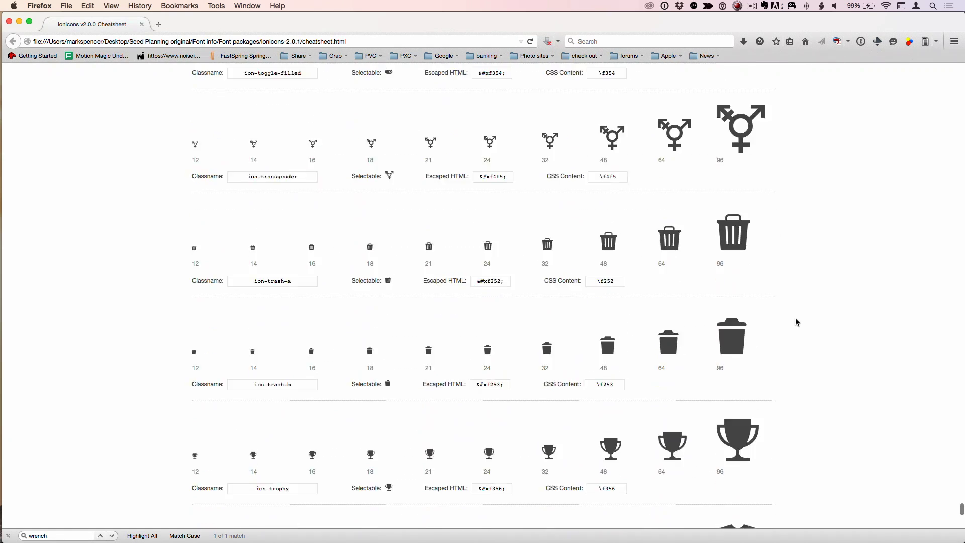
{"action": "scroll", "coordinate": [796, 322], "scroll_direction": "up", "scroll_amount": 15}
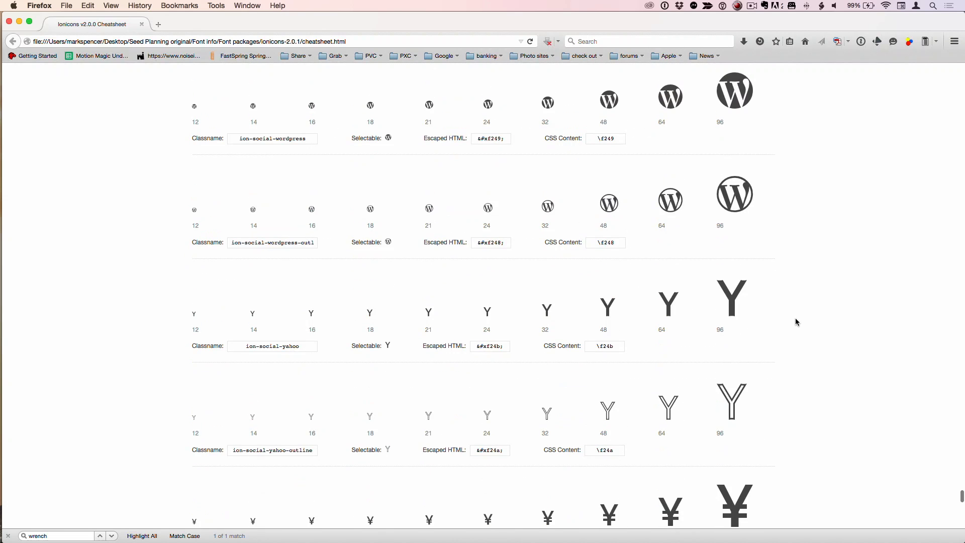